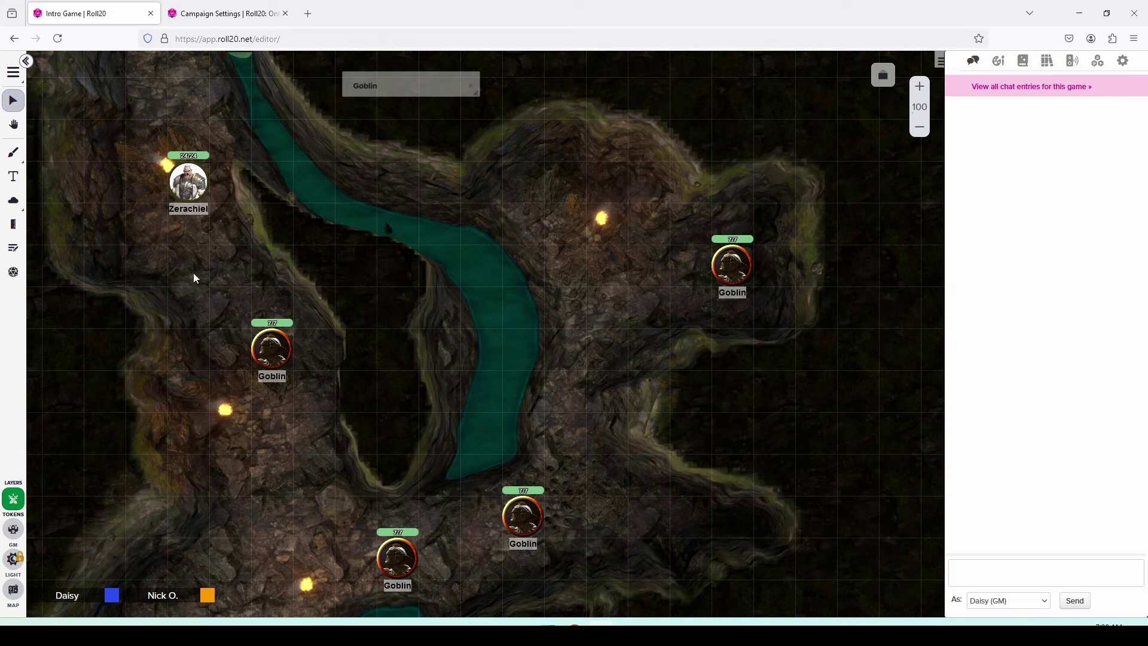
Step: Show the Turn Order and roll initiative for the left and bottom-centre goblins
click(13, 249)
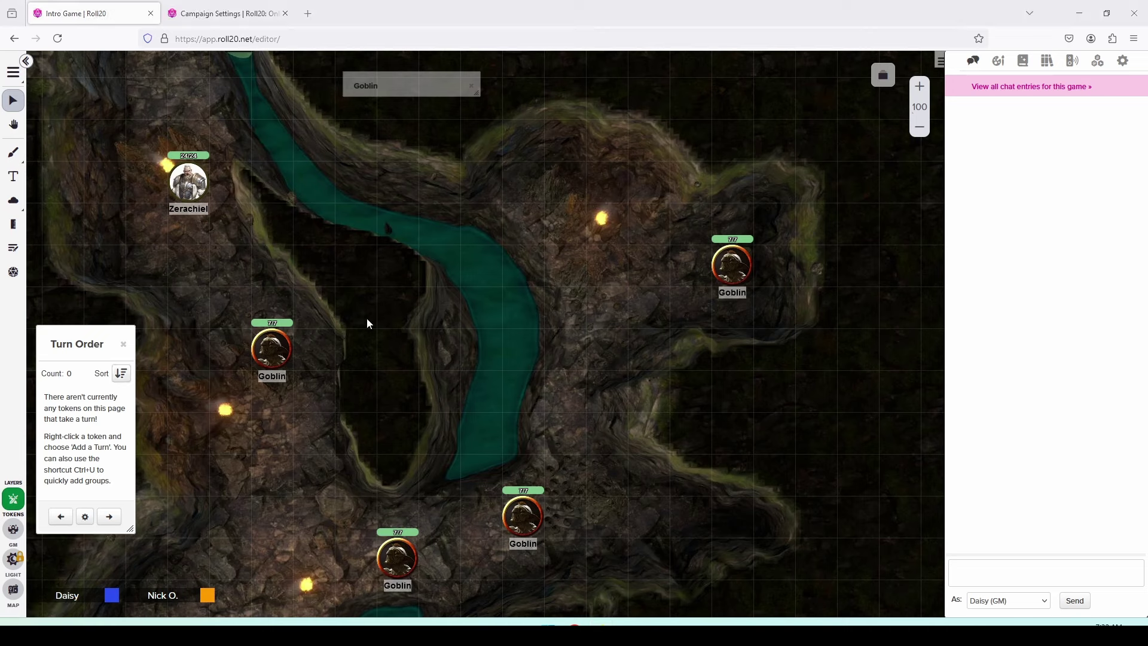
double_click(407, 82)
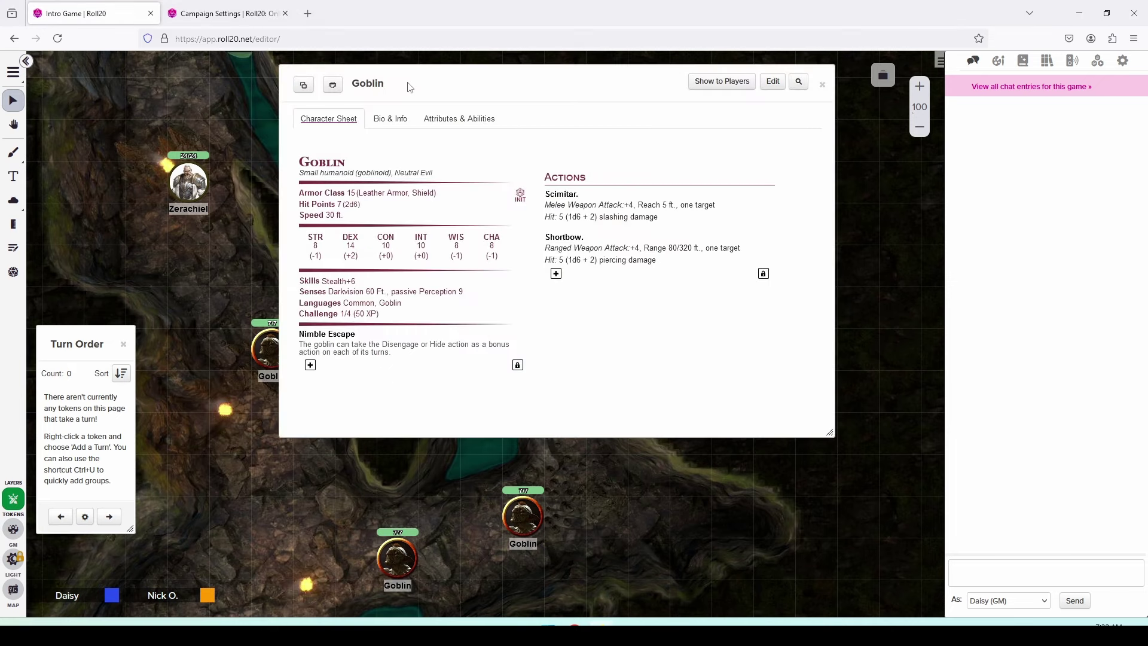
click(255, 350)
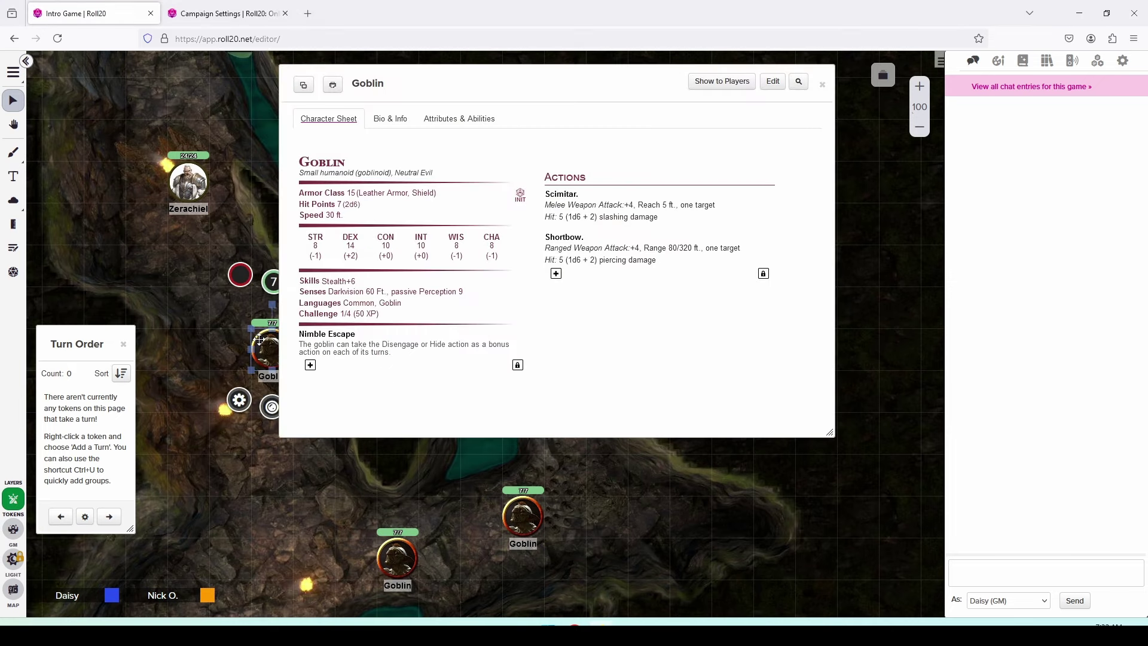
click(520, 195)
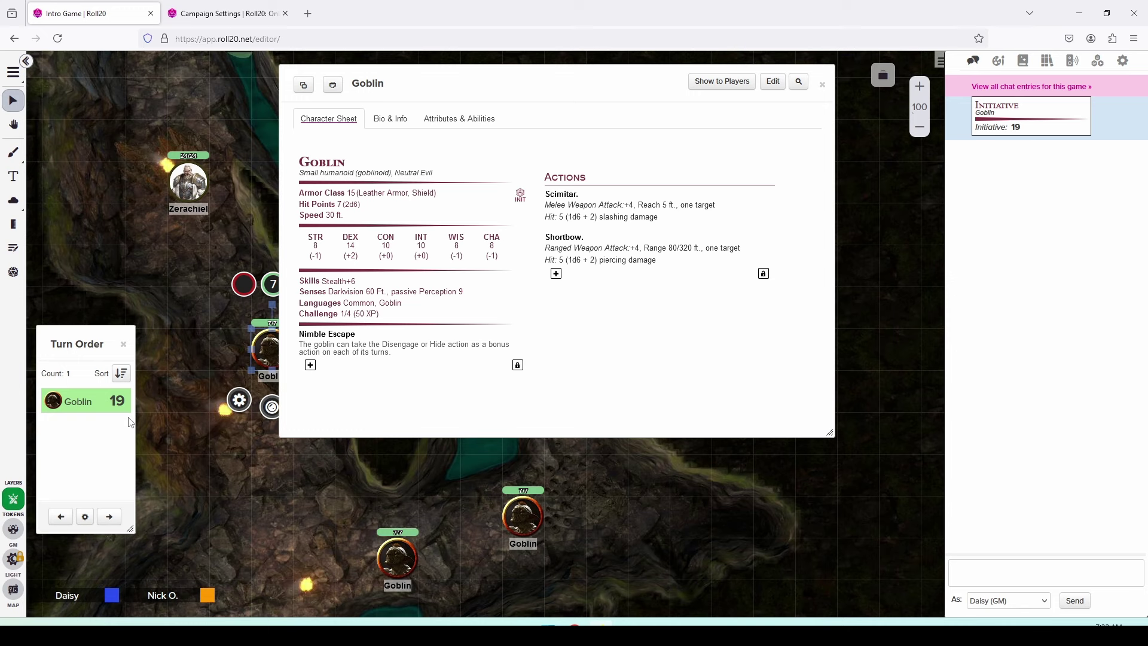
click(392, 553)
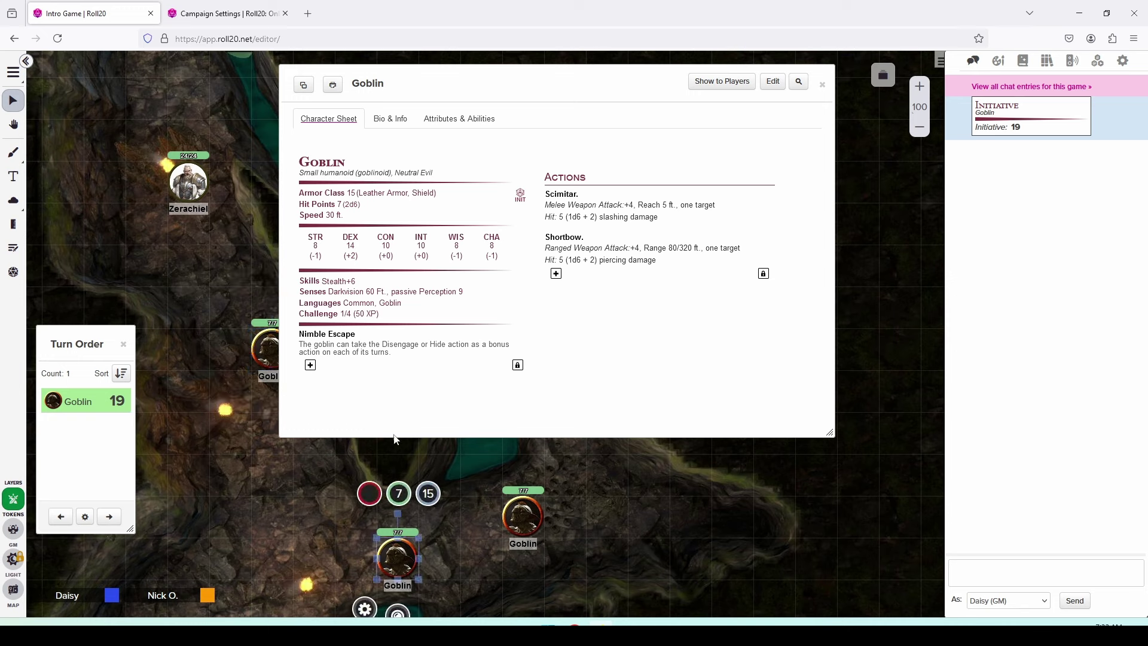
click(328, 170)
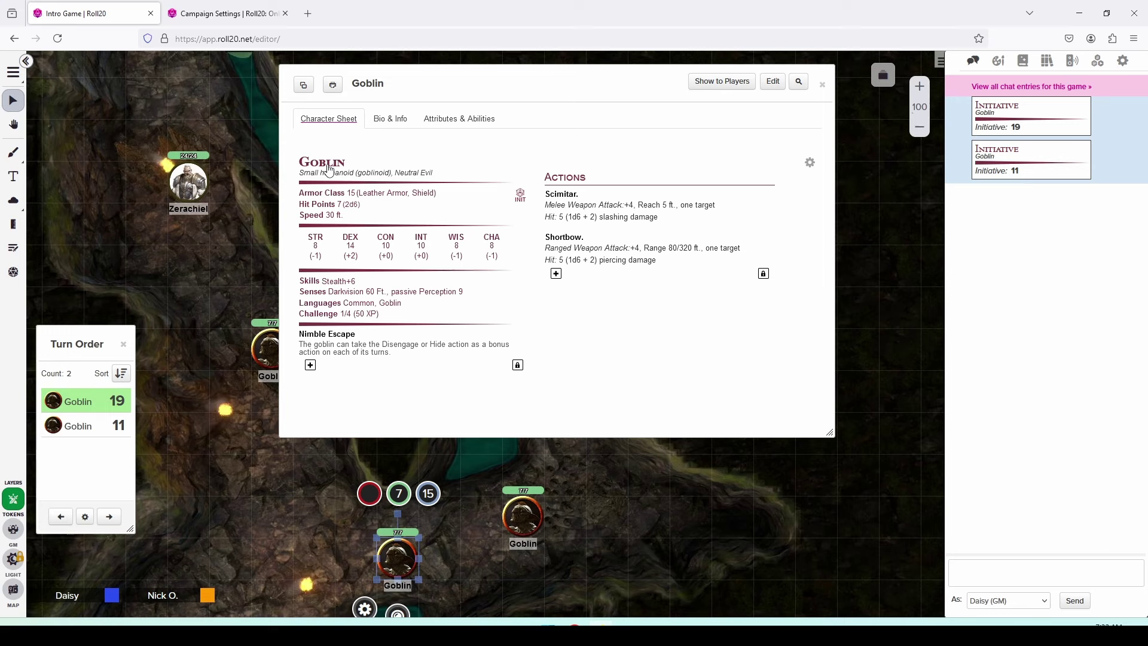
Step: Roll initiative for the lower-right and upper-right goblins, then collapse the Goblin sheet
click(515, 502)
click(329, 160)
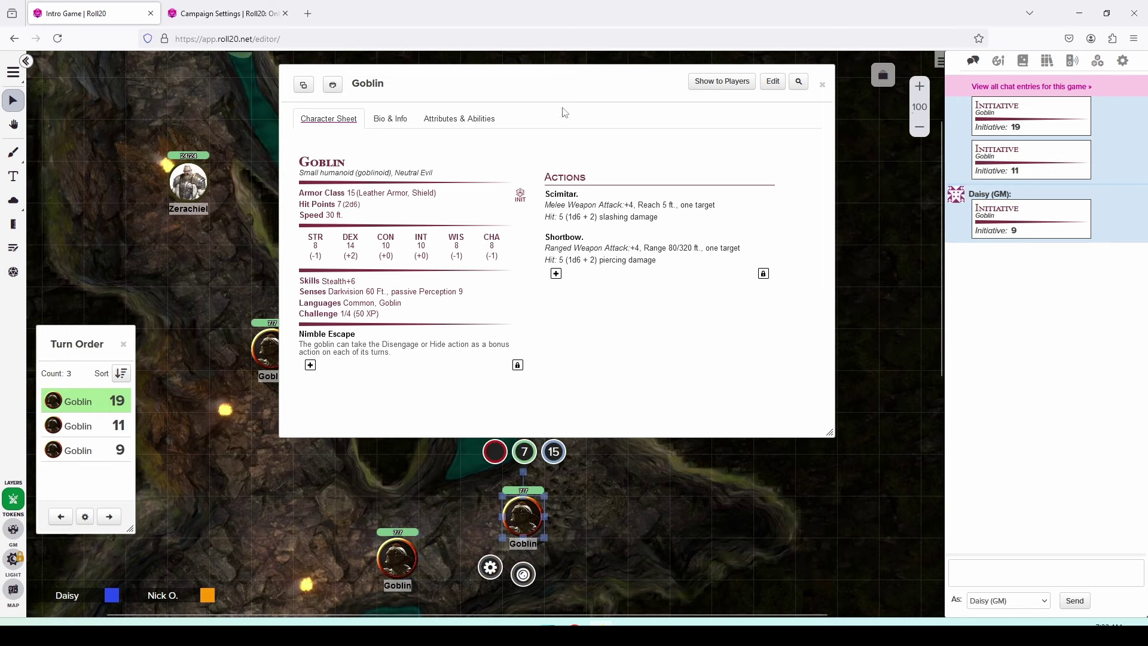
drag(565, 95, 459, 105)
click(720, 270)
click(393, 210)
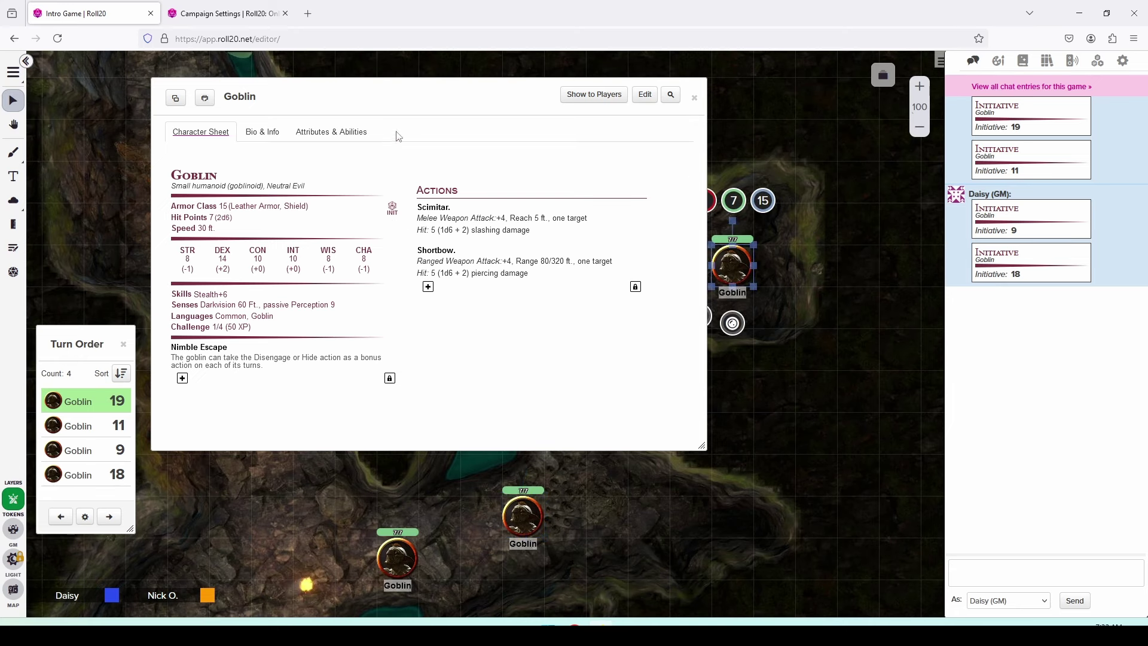
drag(399, 108, 563, 118)
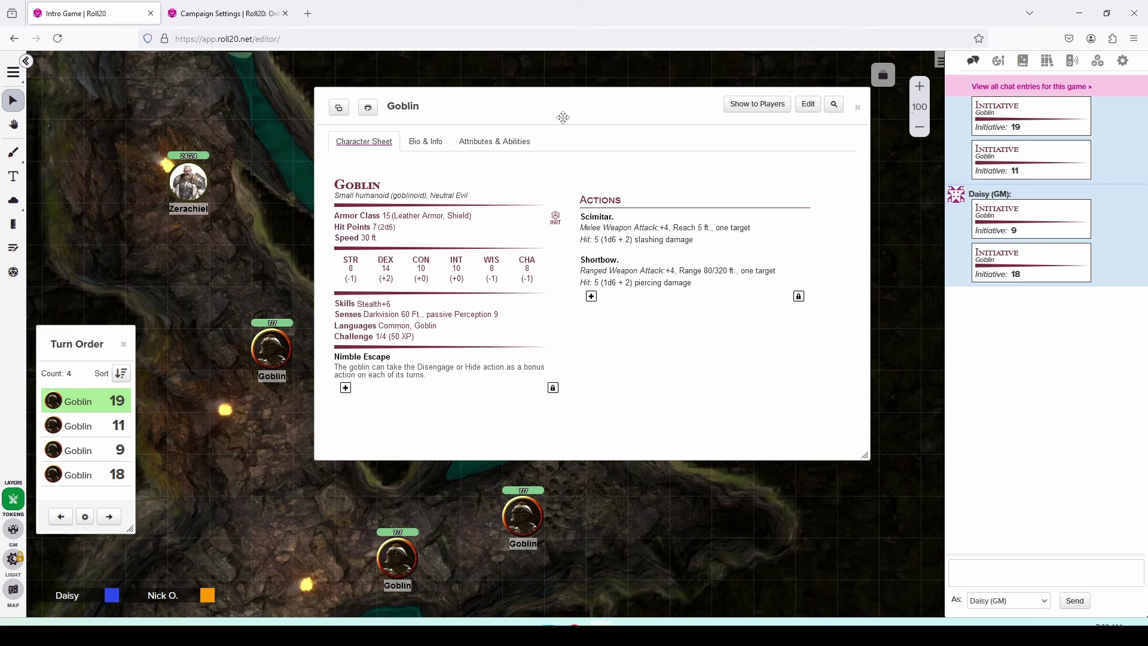
double_click(563, 118)
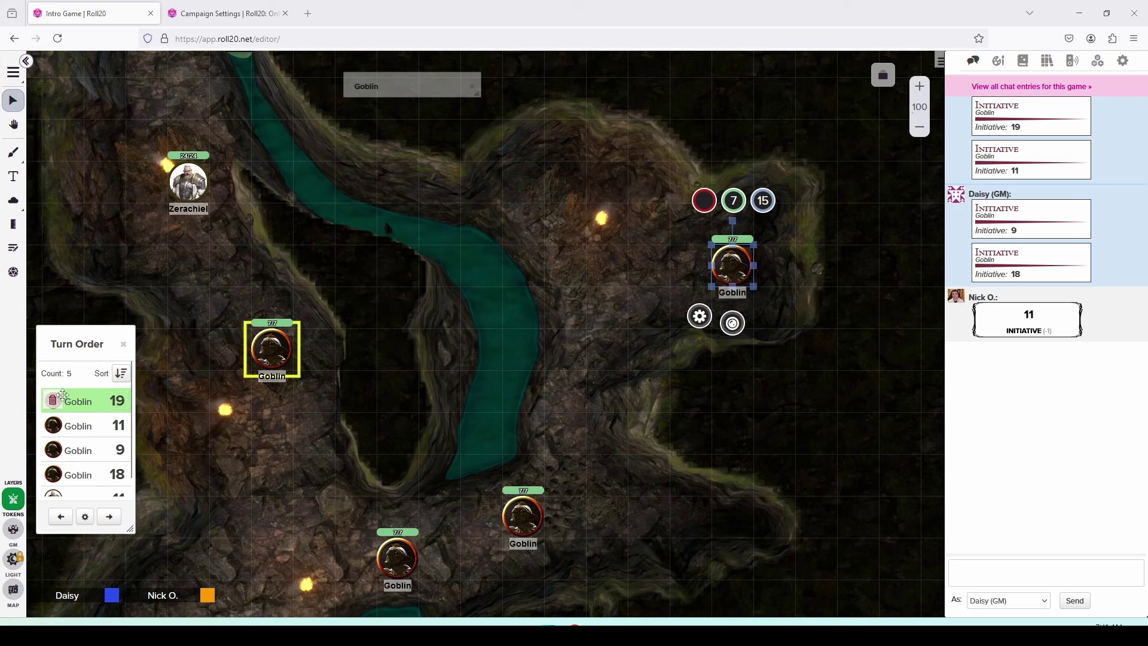
Step: Sort the Turn Order descending so Goblin 19 and Goblin 18 come first
click(122, 375)
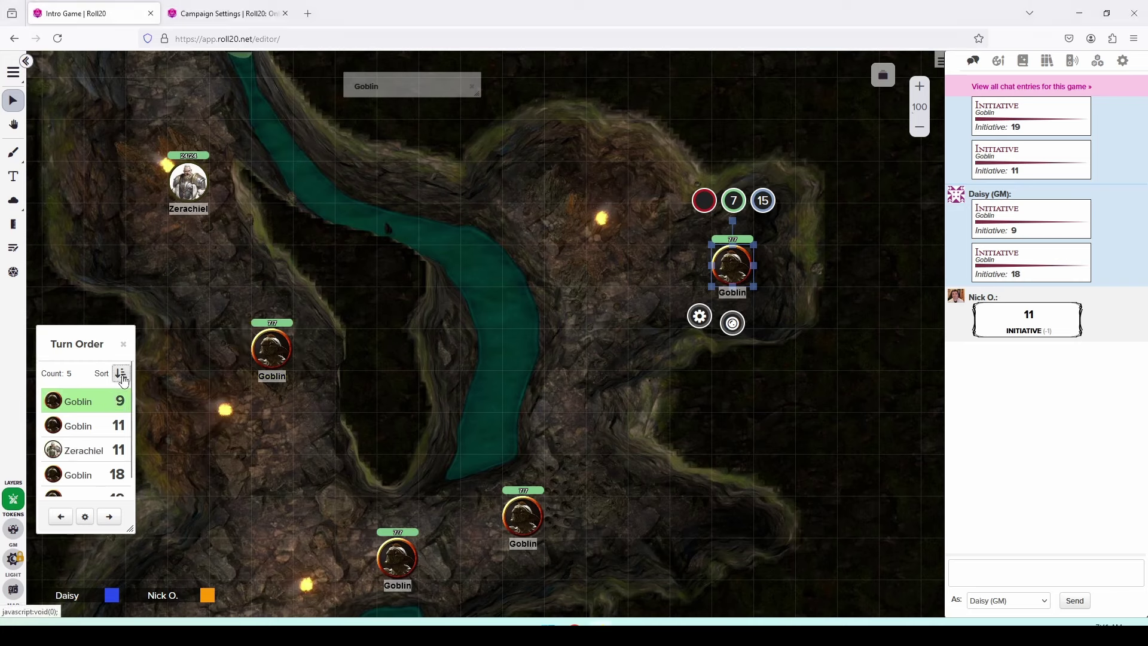
click(122, 377)
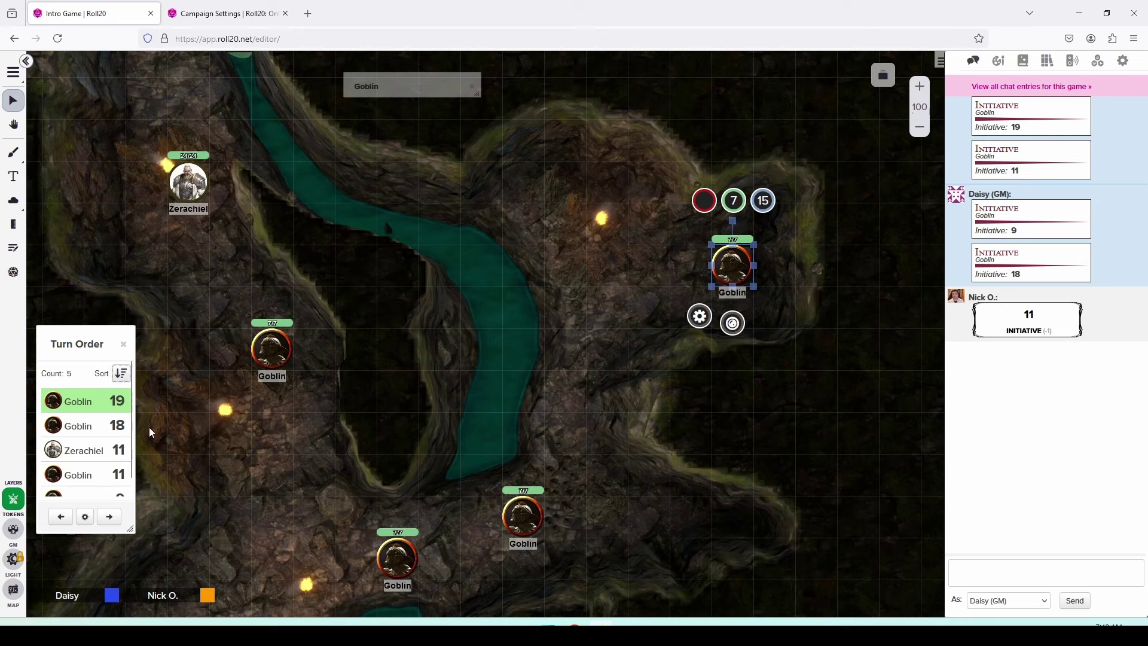
click(90, 516)
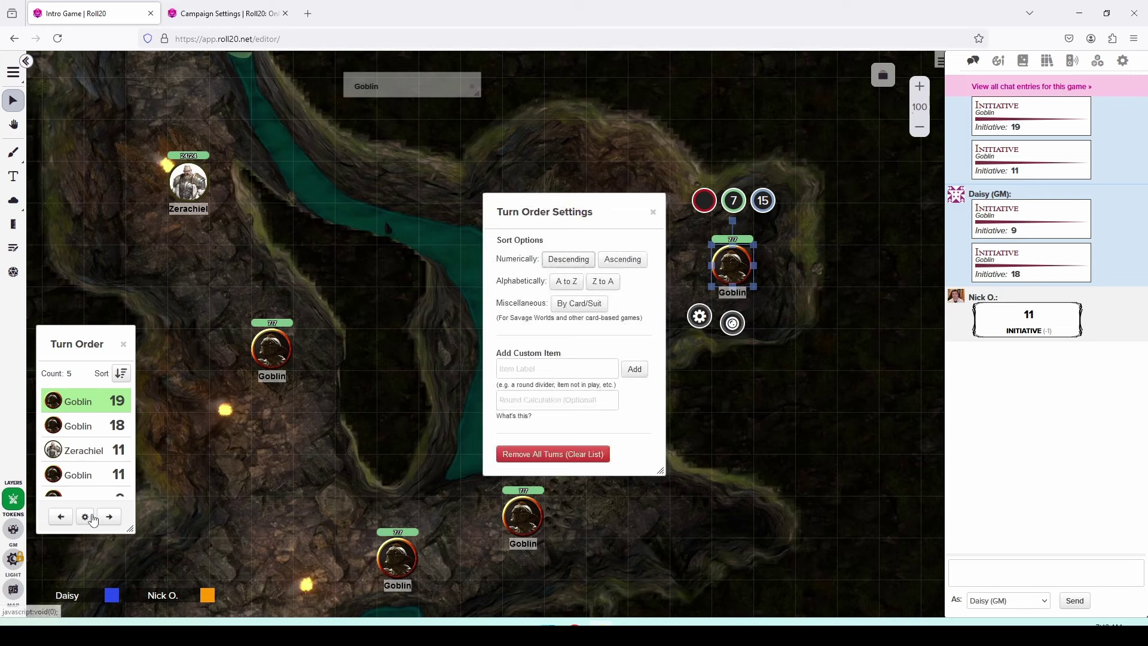
click(567, 263)
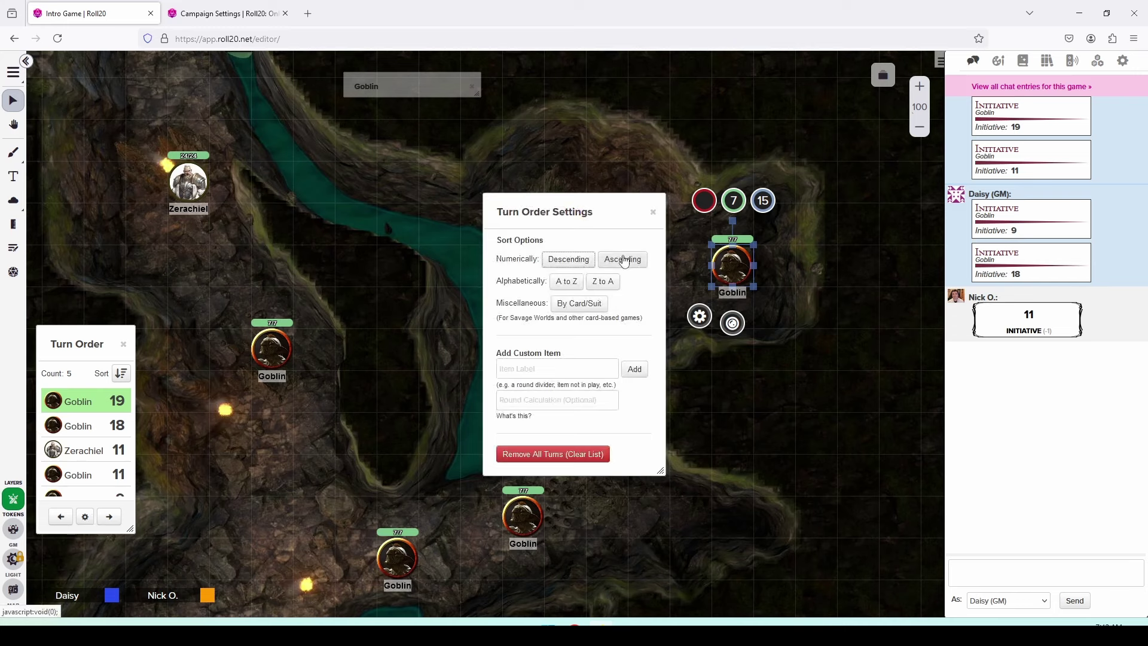
click(653, 211)
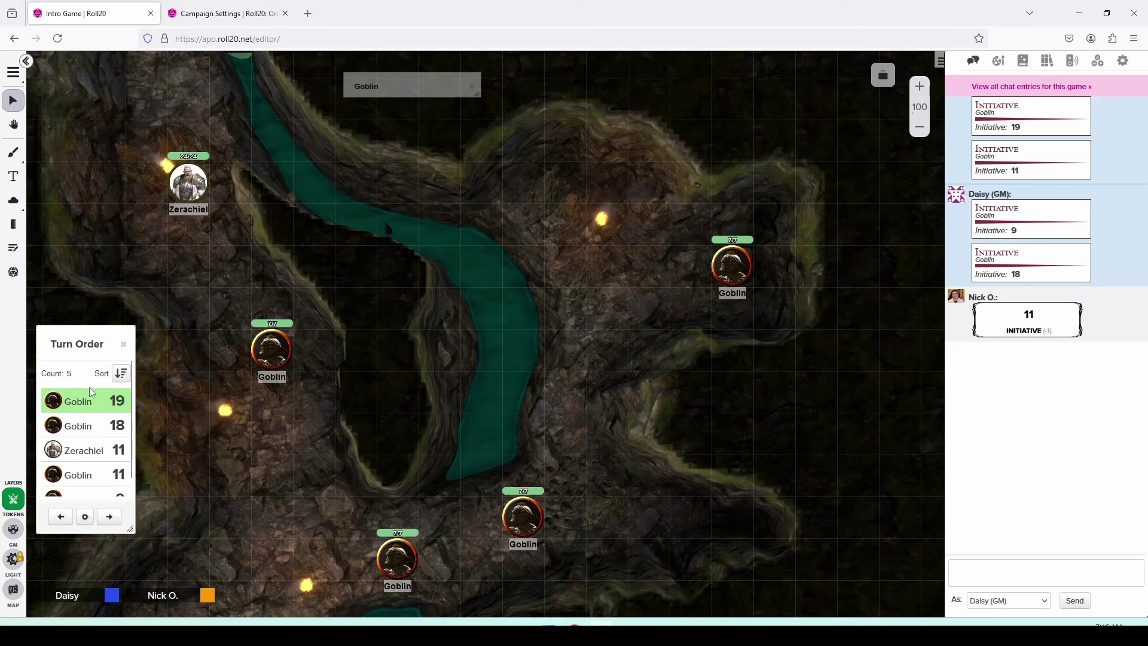
Step: Roll the goblin's Shortbow attack at Zerachiel (18 | 22) and its 6 piercing damage
mouse_move(90, 396)
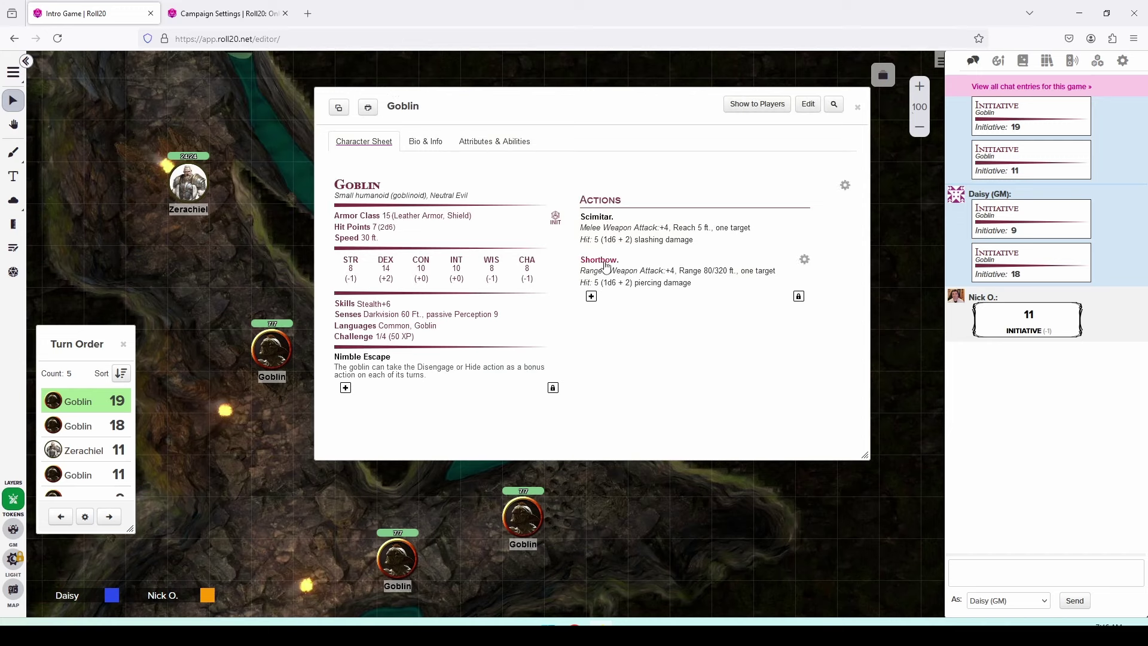
click(605, 262)
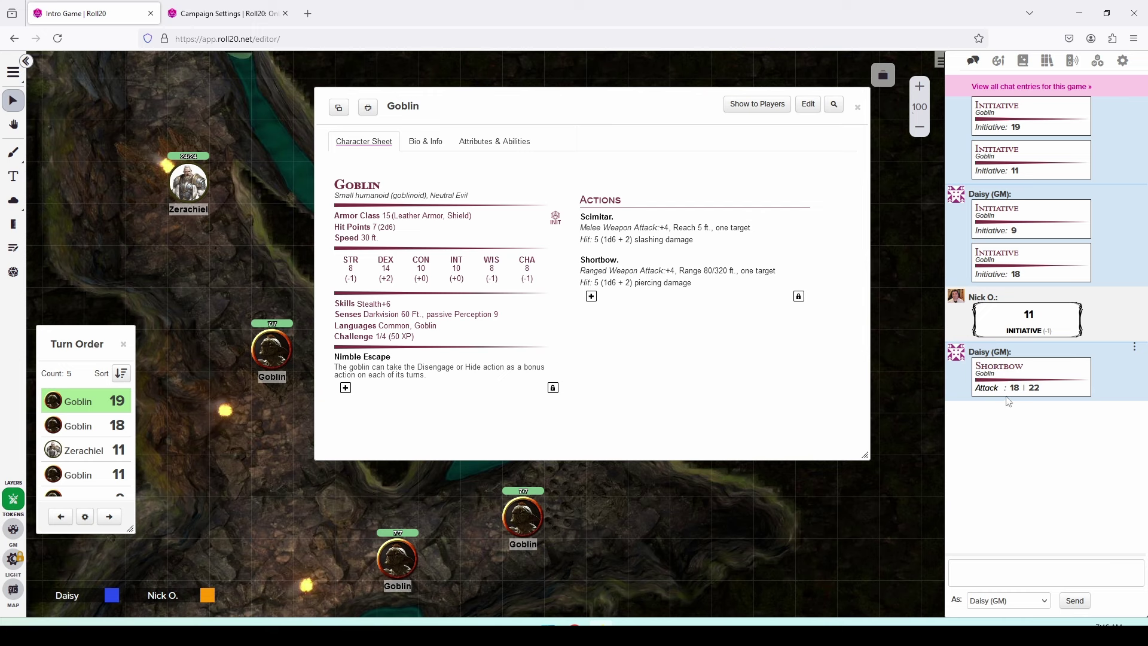
click(182, 210)
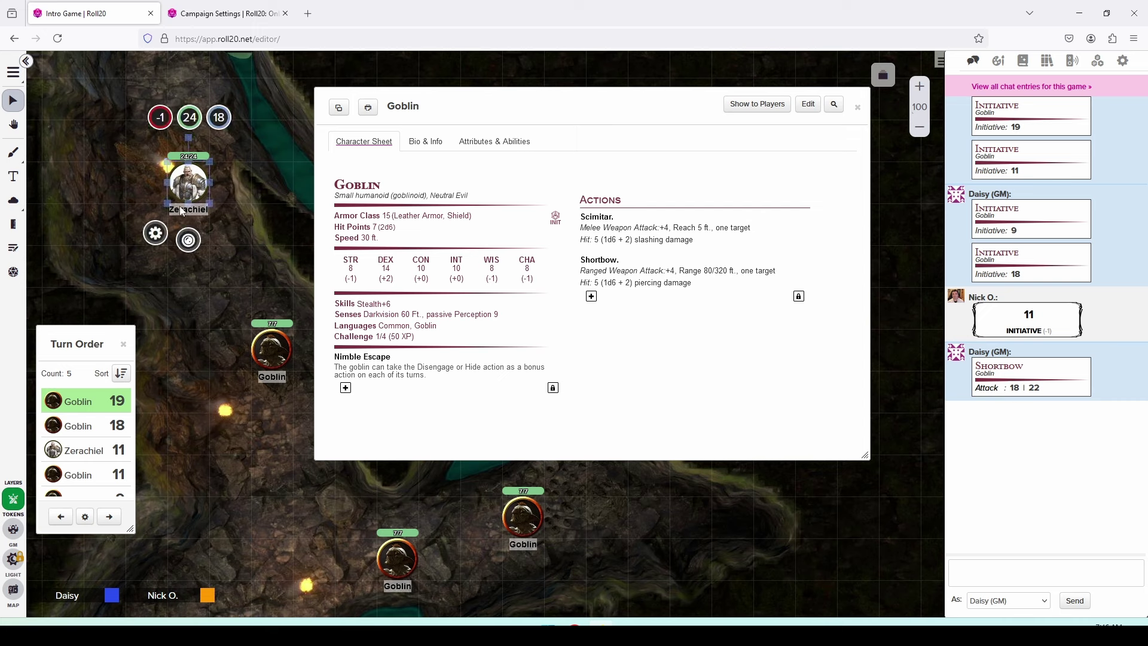
click(990, 388)
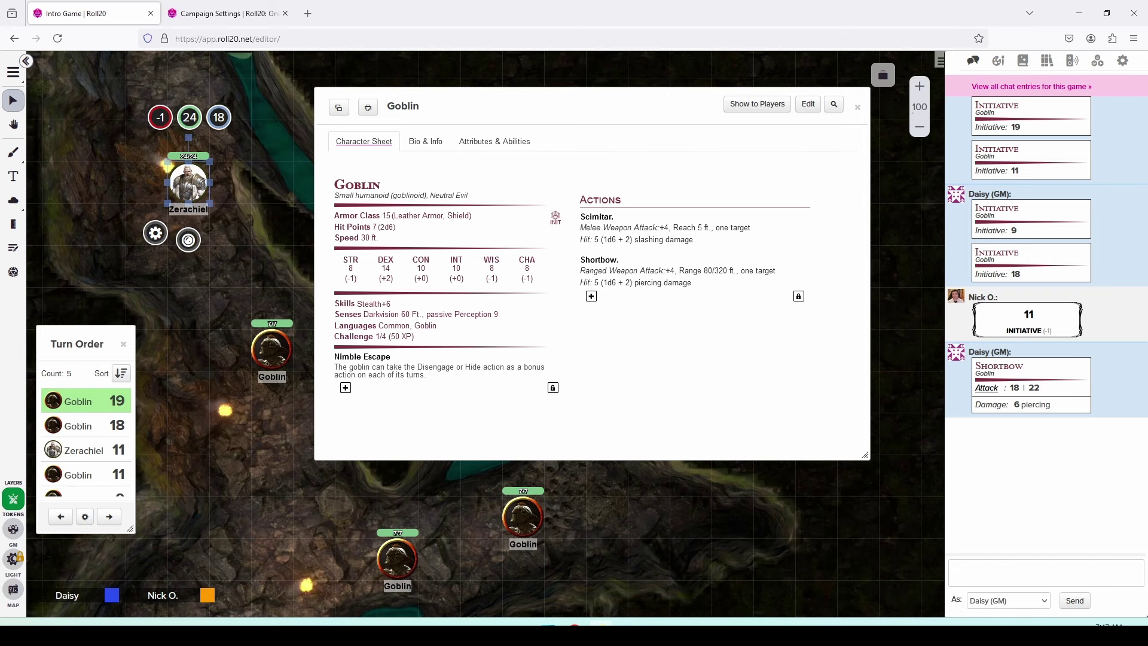
click(55, 106)
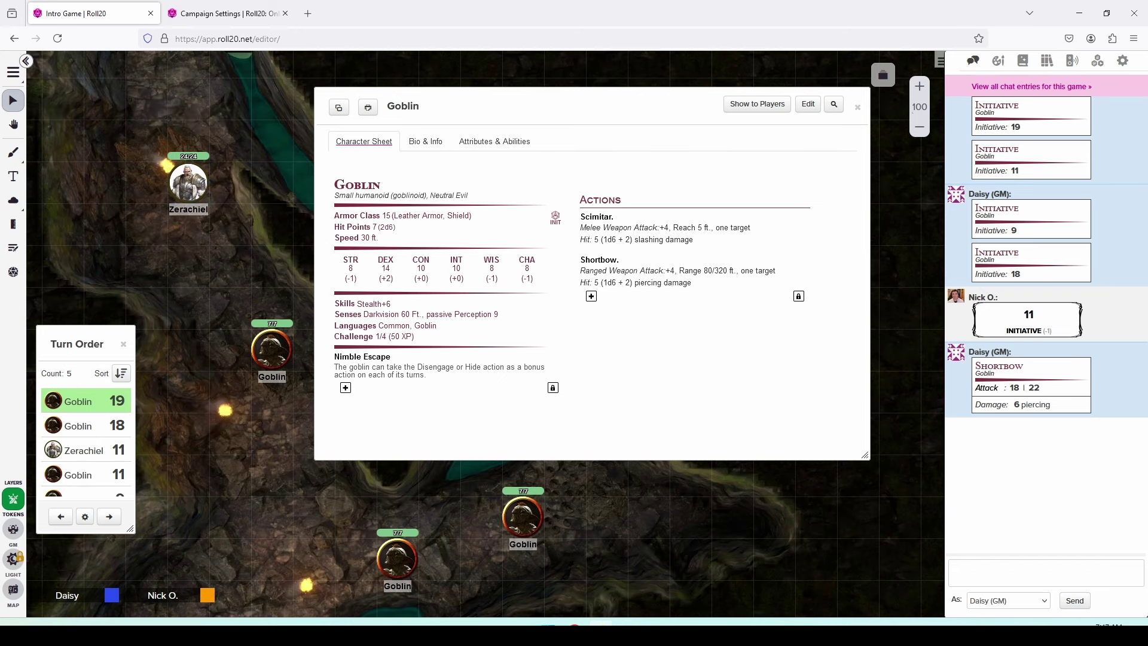
Step: Advance the Turn Order to Goblin 18 and move the upper-right goblin beside the lower goblins
scroll(283, 532, down, 3)
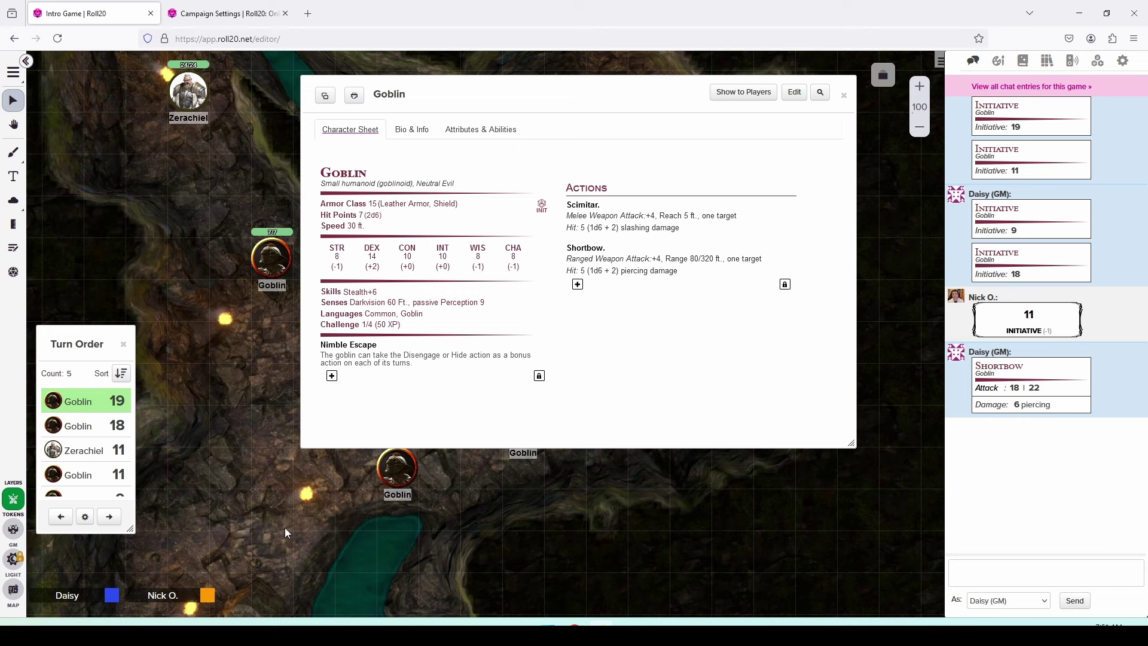
click(109, 517)
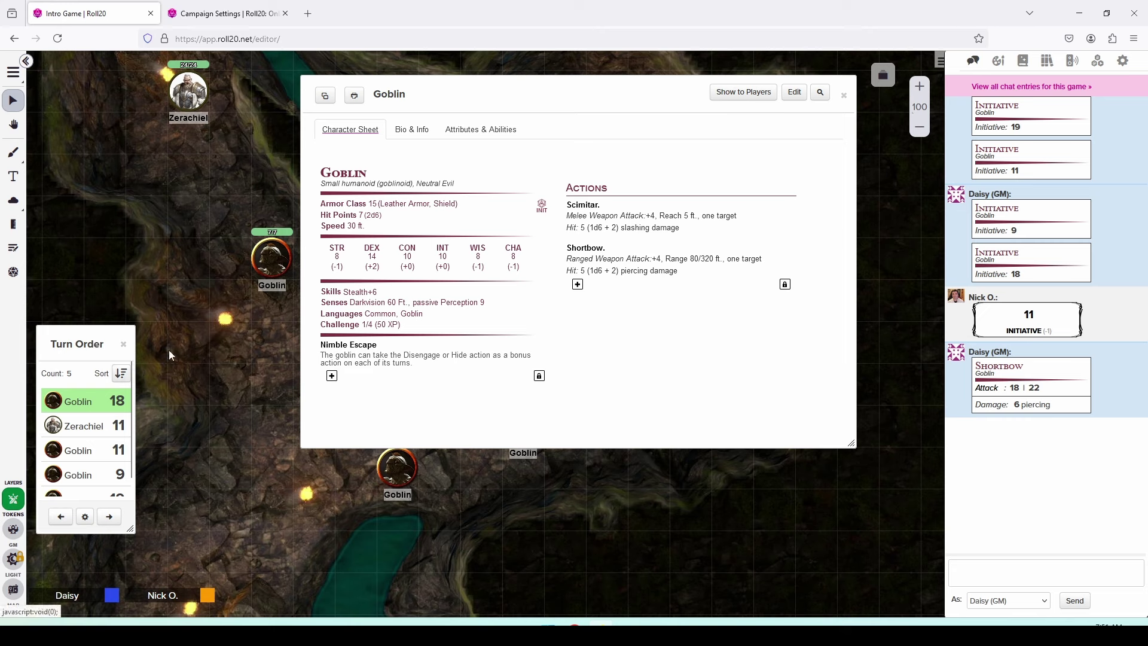
double_click(504, 97)
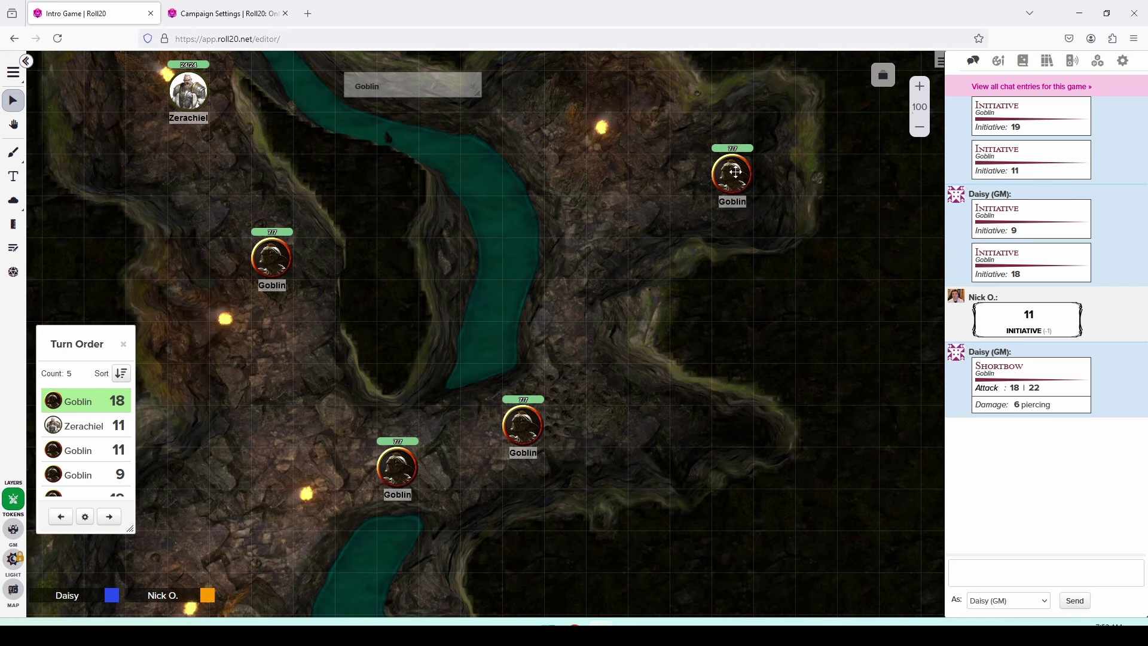
drag(735, 172, 608, 431)
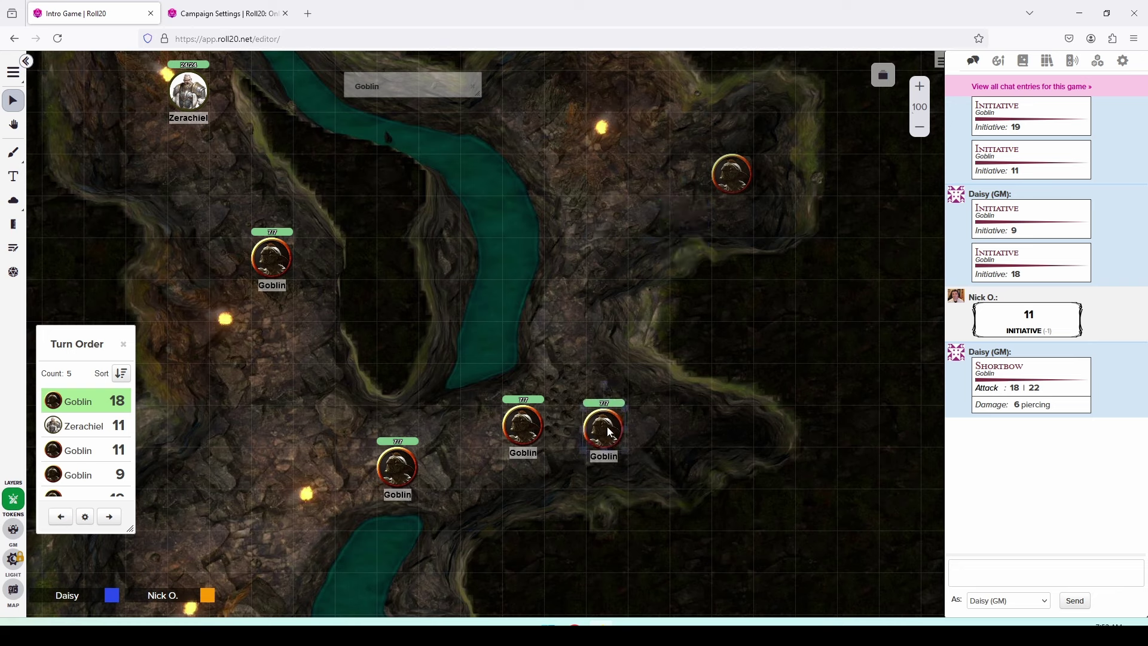
drag(607, 428, 365, 463)
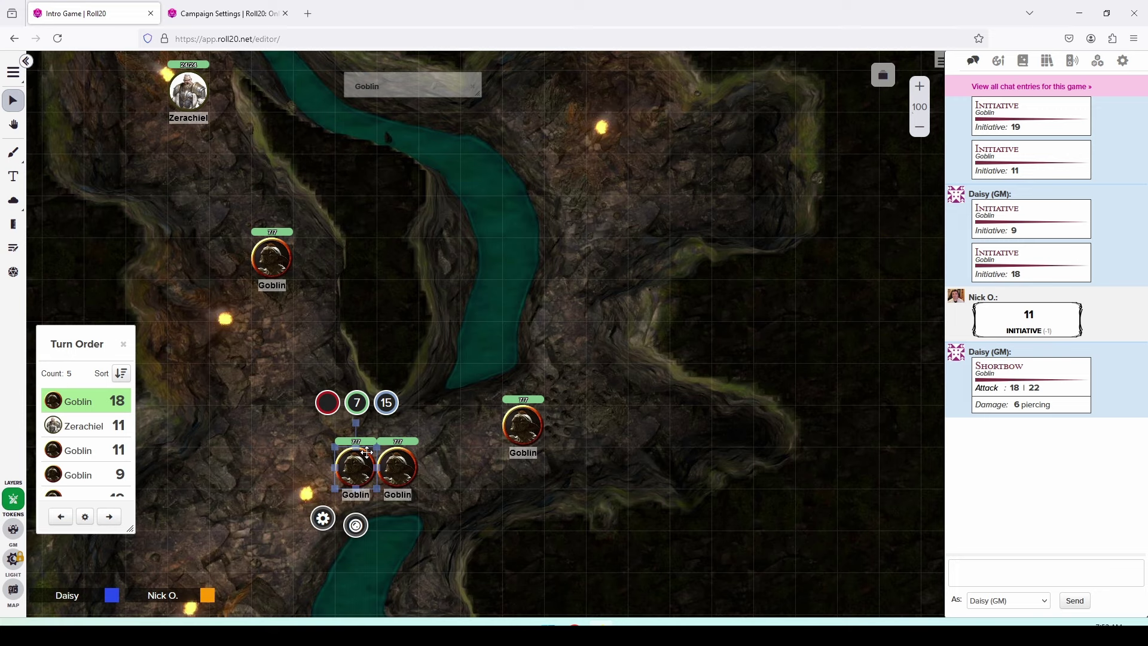
Step: Roll the goblin's Stealth+6 check (7 | 8) and pass the turn to Zerachiel
double_click(426, 87)
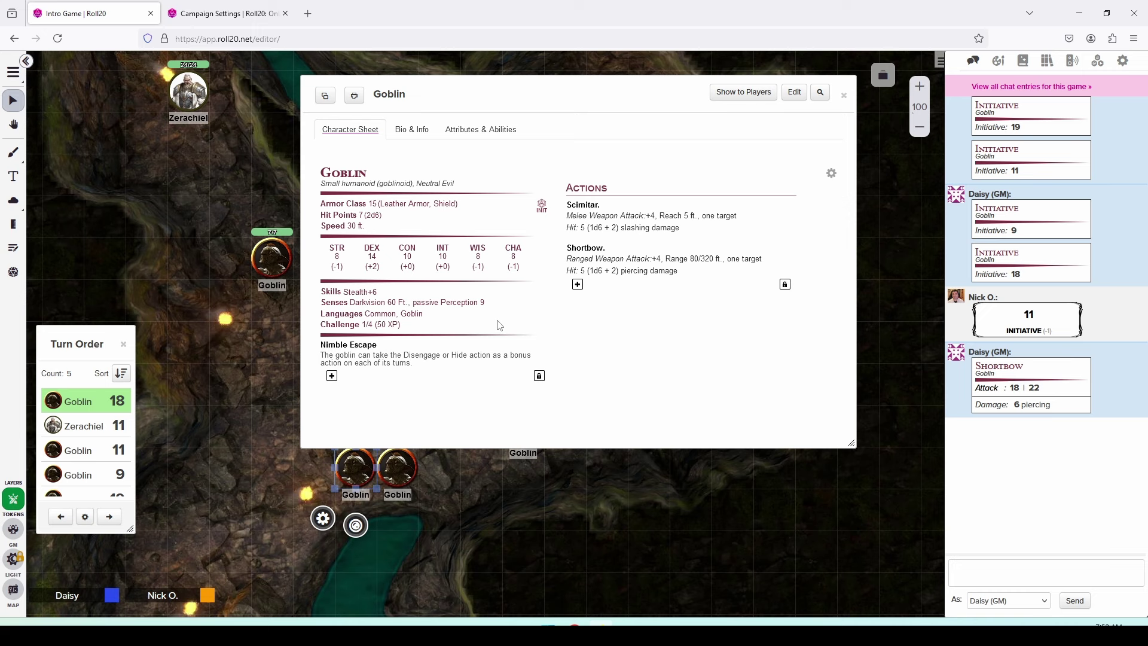
click(367, 294)
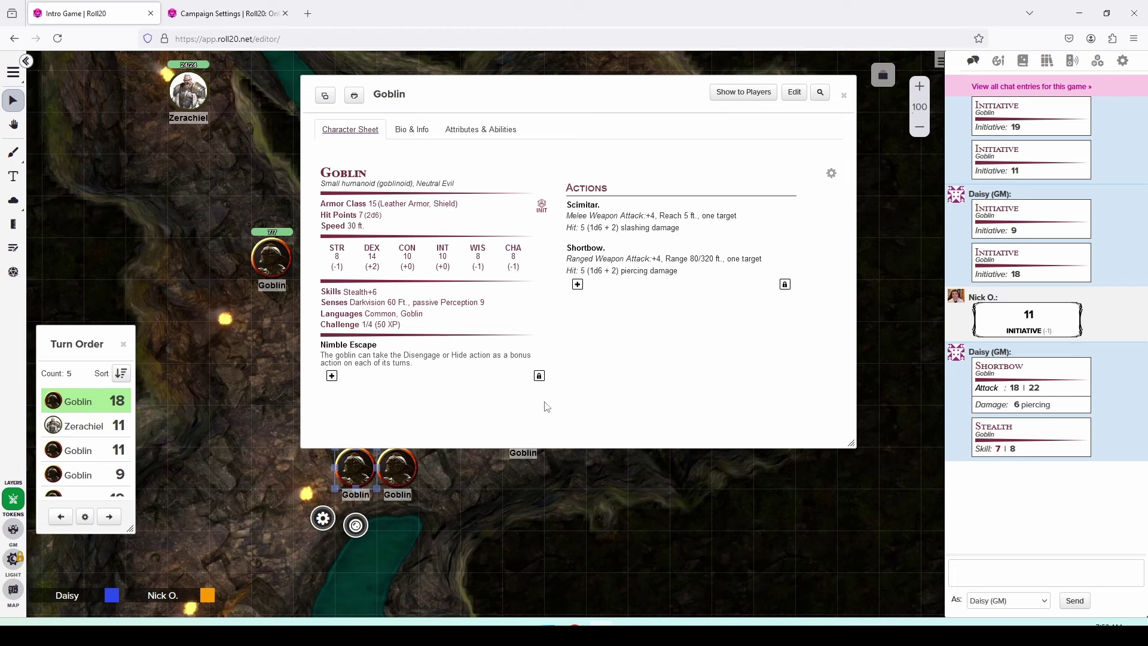
mouse_move(997, 457)
click(110, 517)
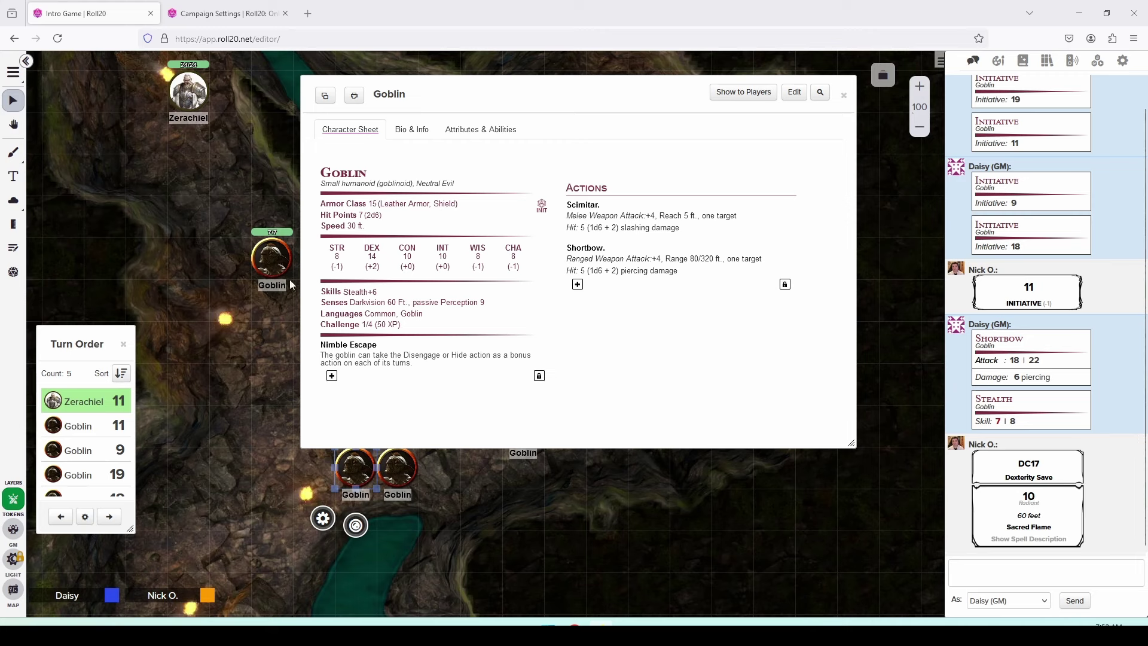
Step: Roll the goblin's Dexterity save (7 | 10) and cut its hit points by 10 to -3
click(272, 260)
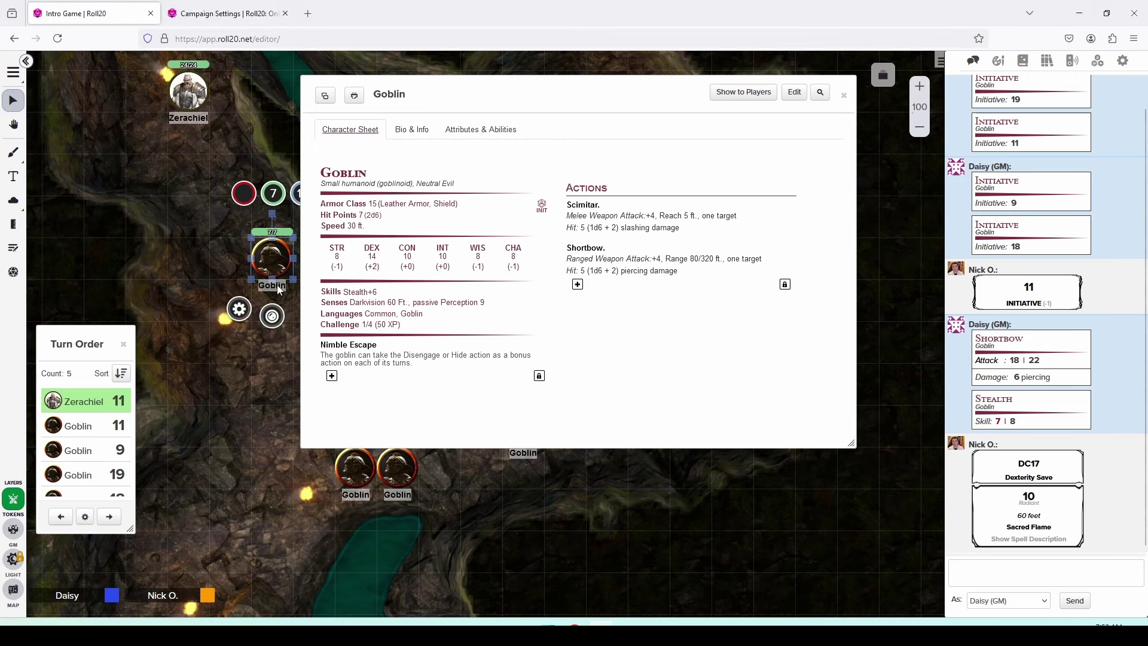
click(372, 251)
mouse_move(1006, 547)
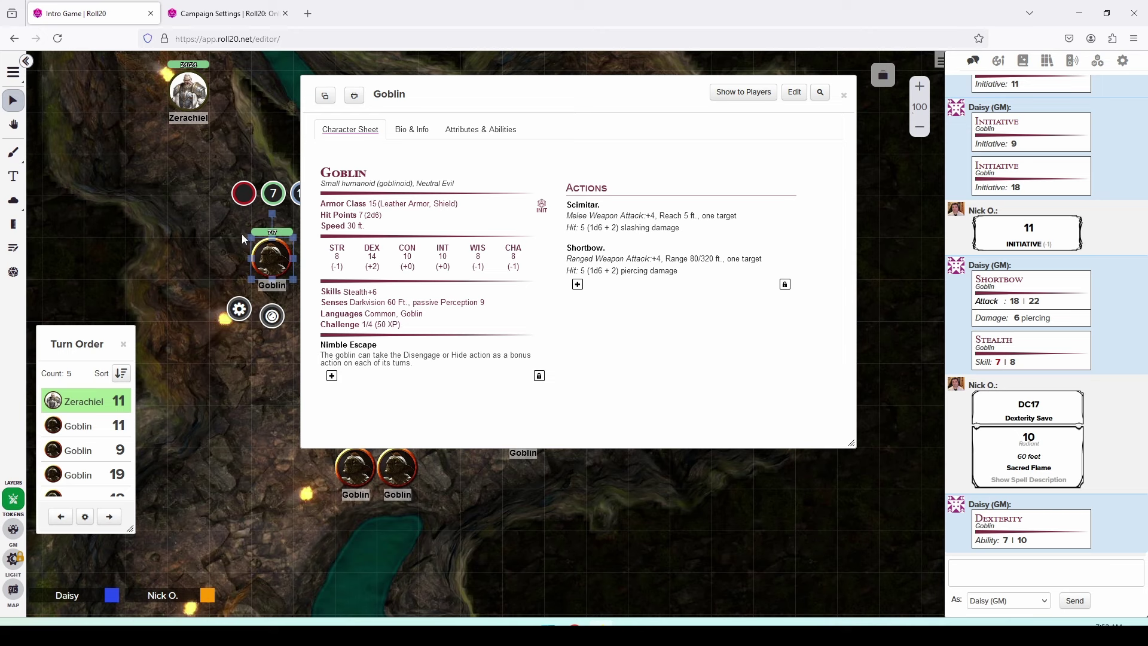
click(273, 200)
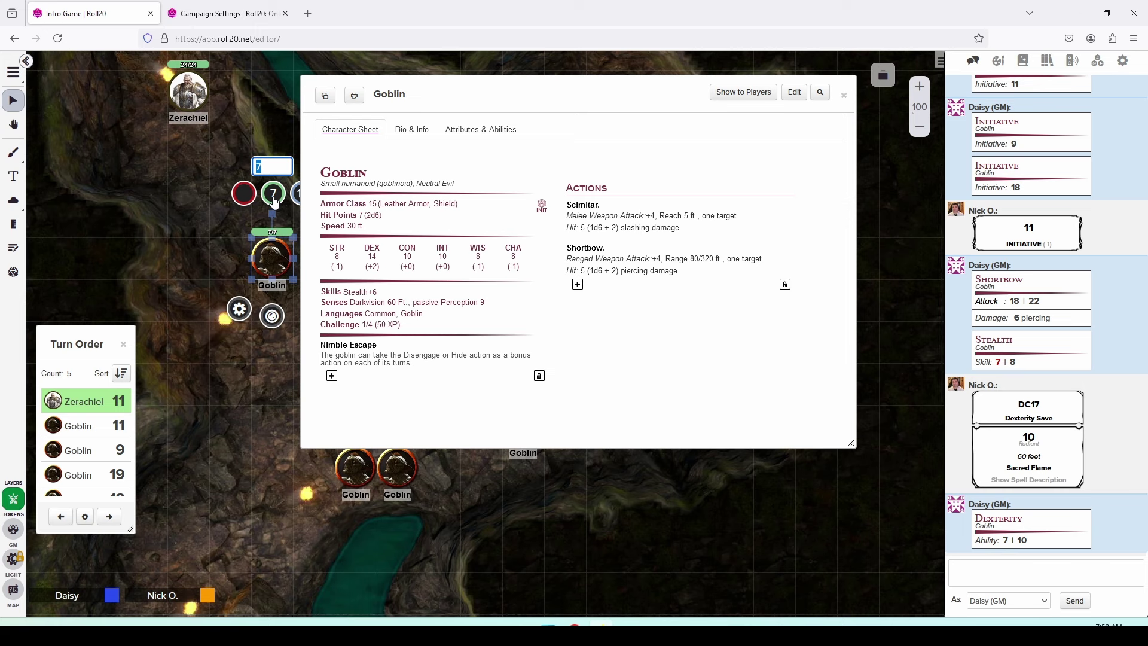
text(-10)
key(Return)
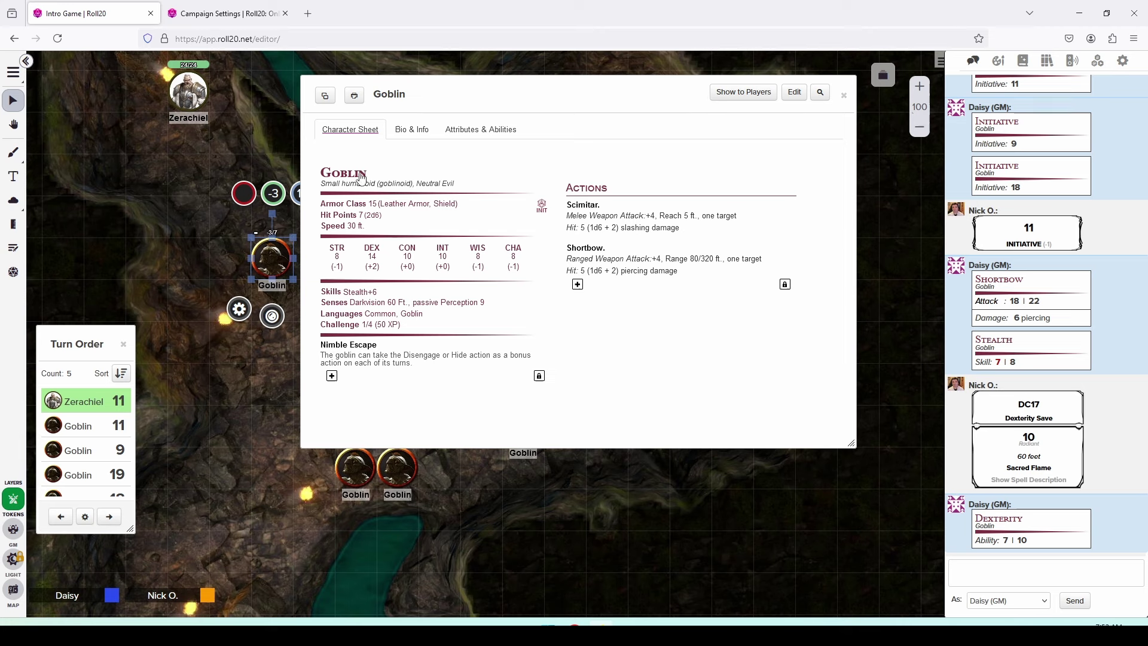
Step: Give the goblin at -3 hit points the red X dead status marker
drag(470, 97, 542, 86)
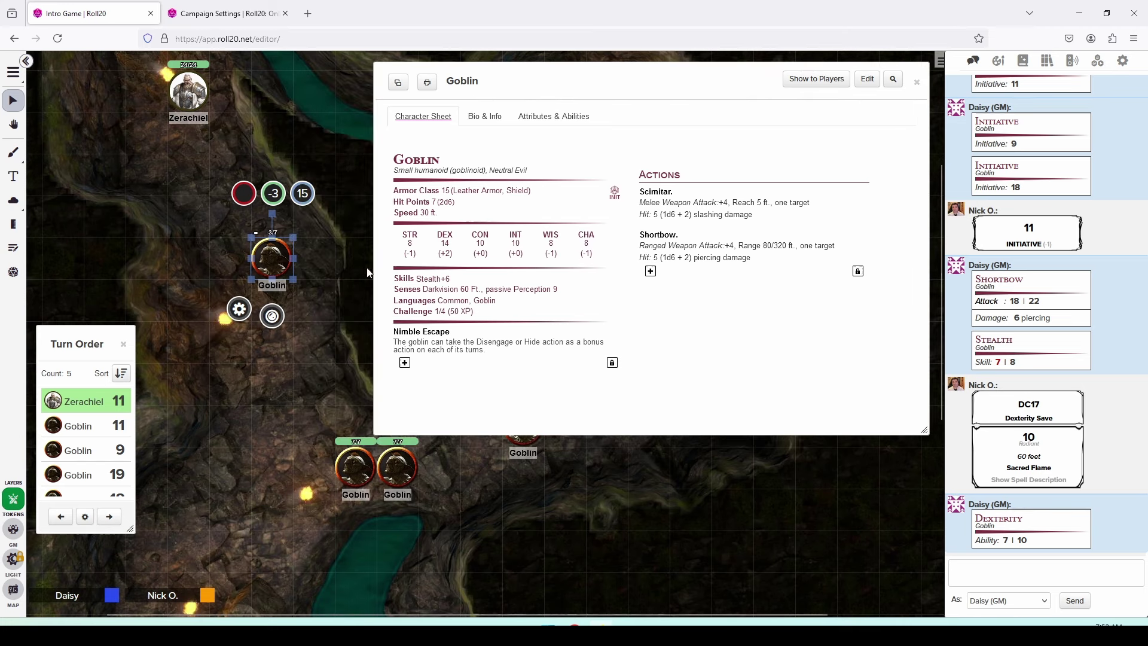
click(272, 317)
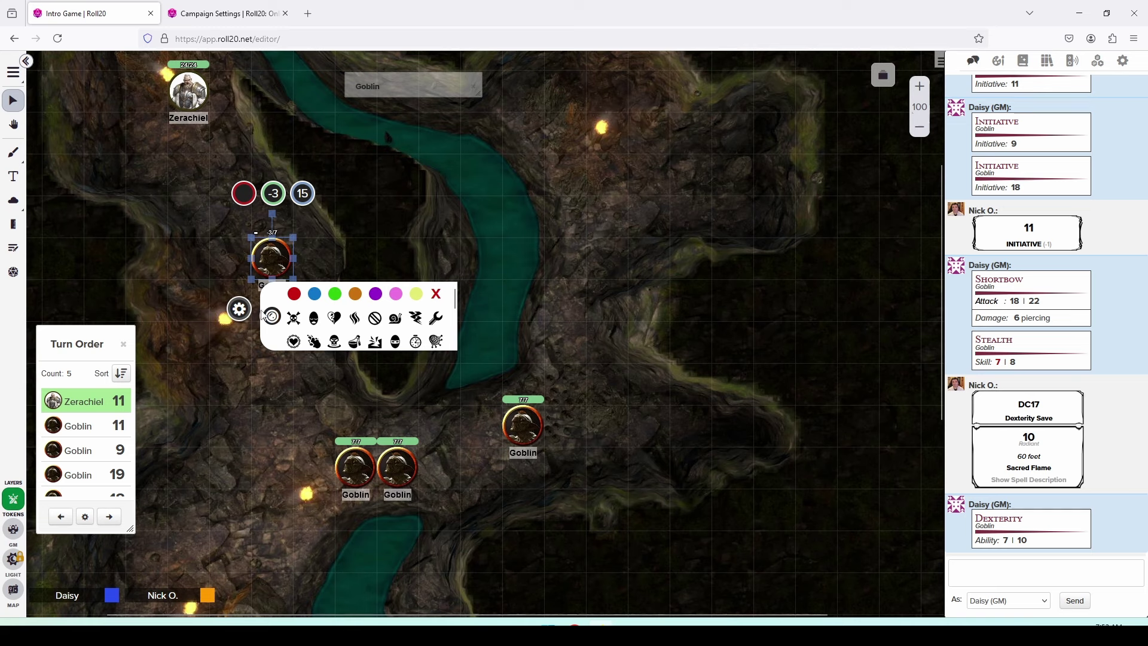
click(438, 294)
click(413, 212)
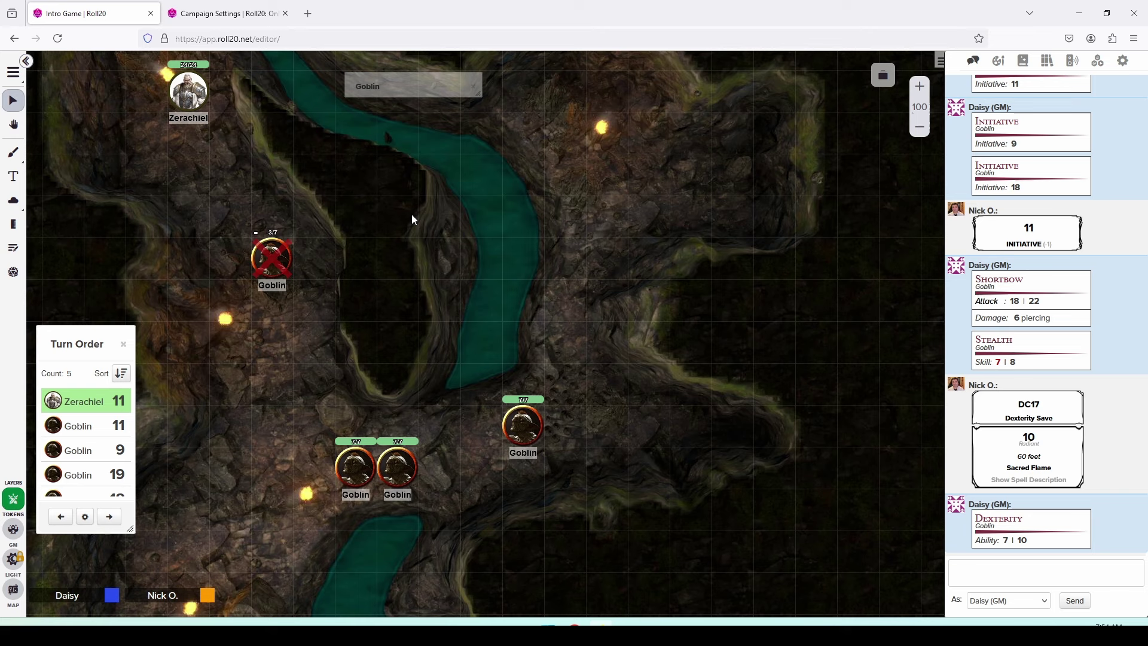
click(272, 258)
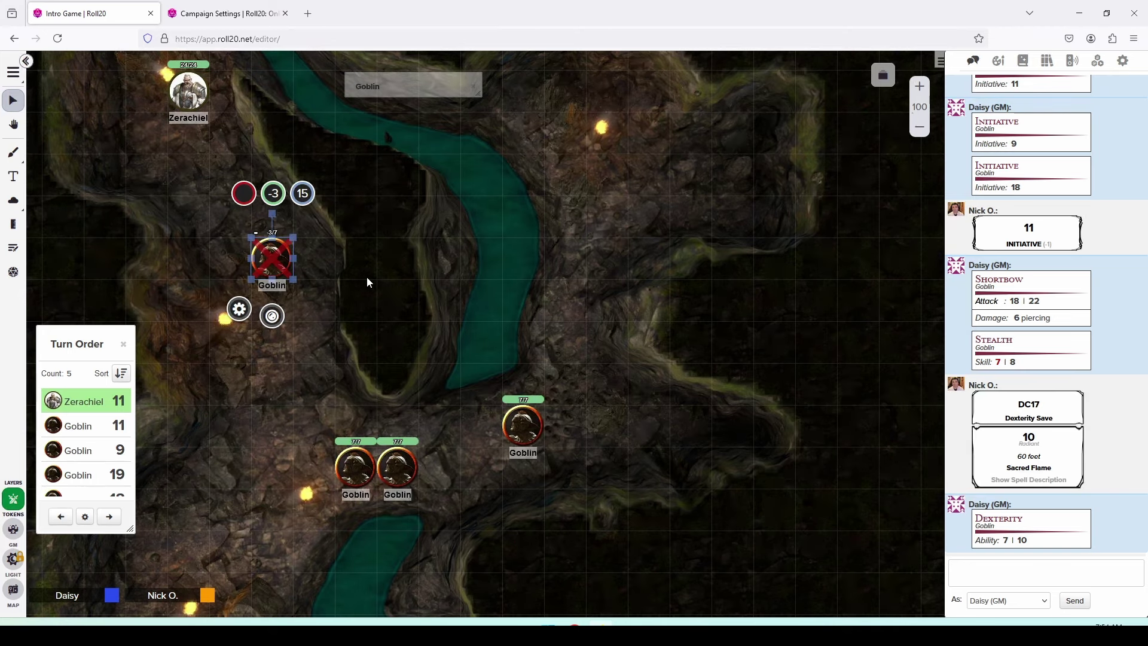
click(364, 354)
scroll(364, 354, up, 1)
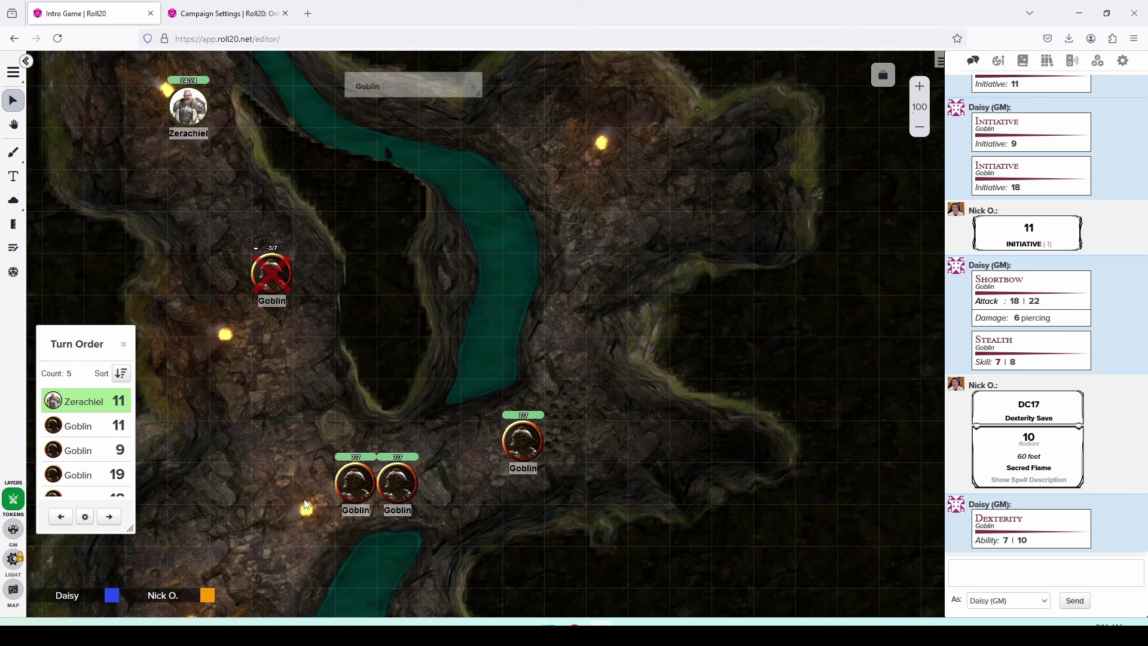
click(348, 488)
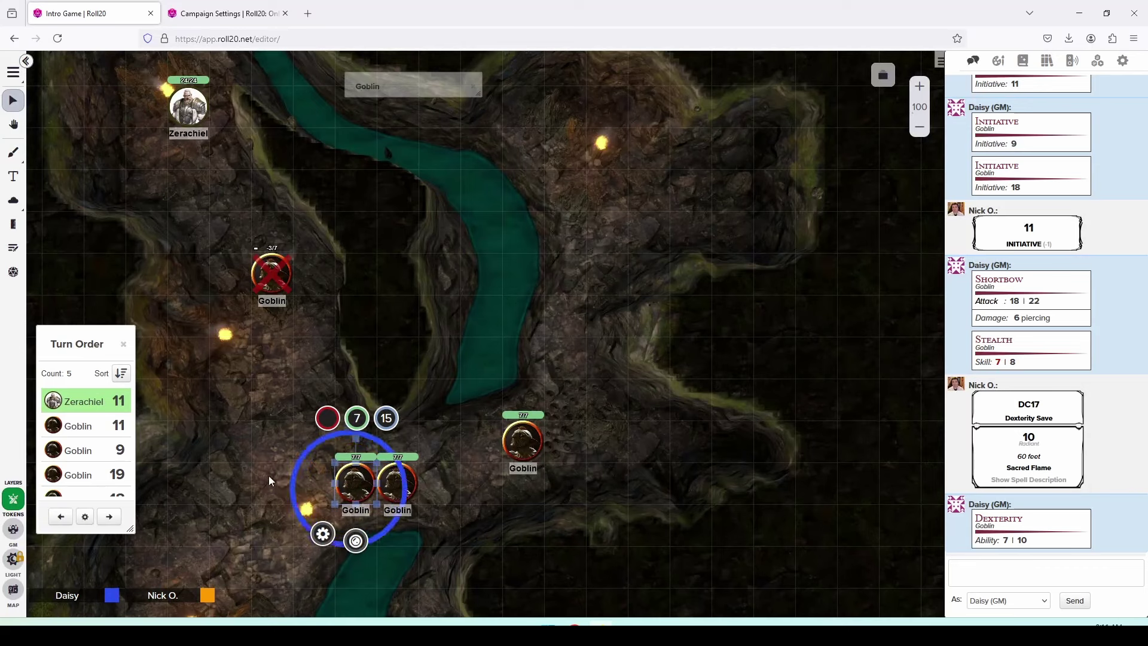
click(249, 458)
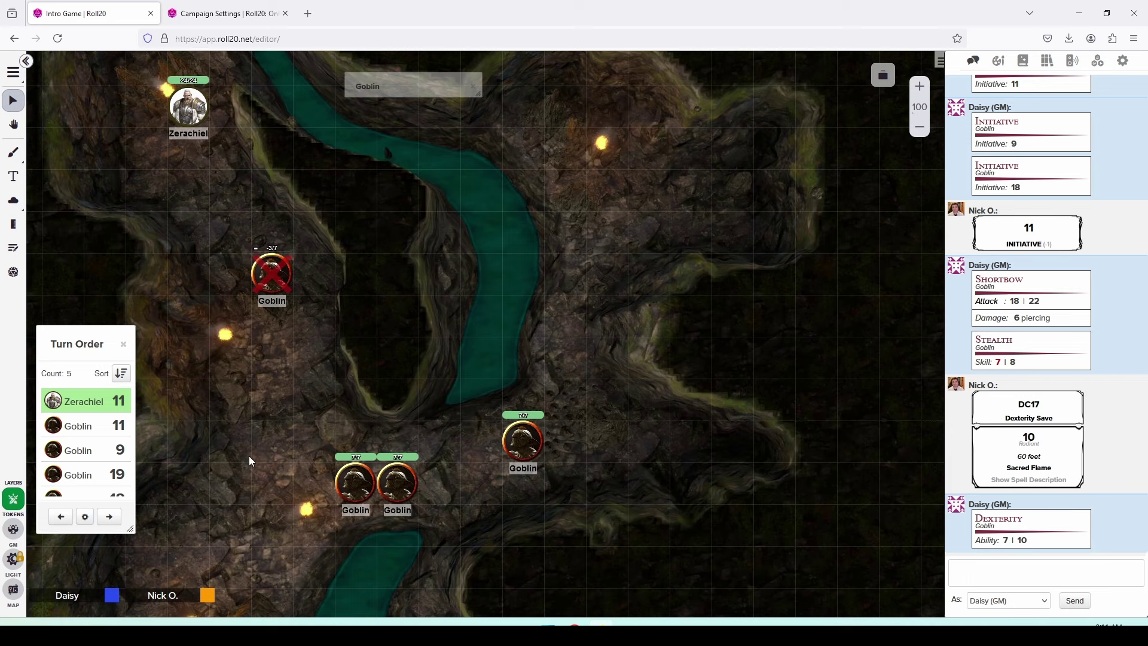
click(15, 230)
click(14, 231)
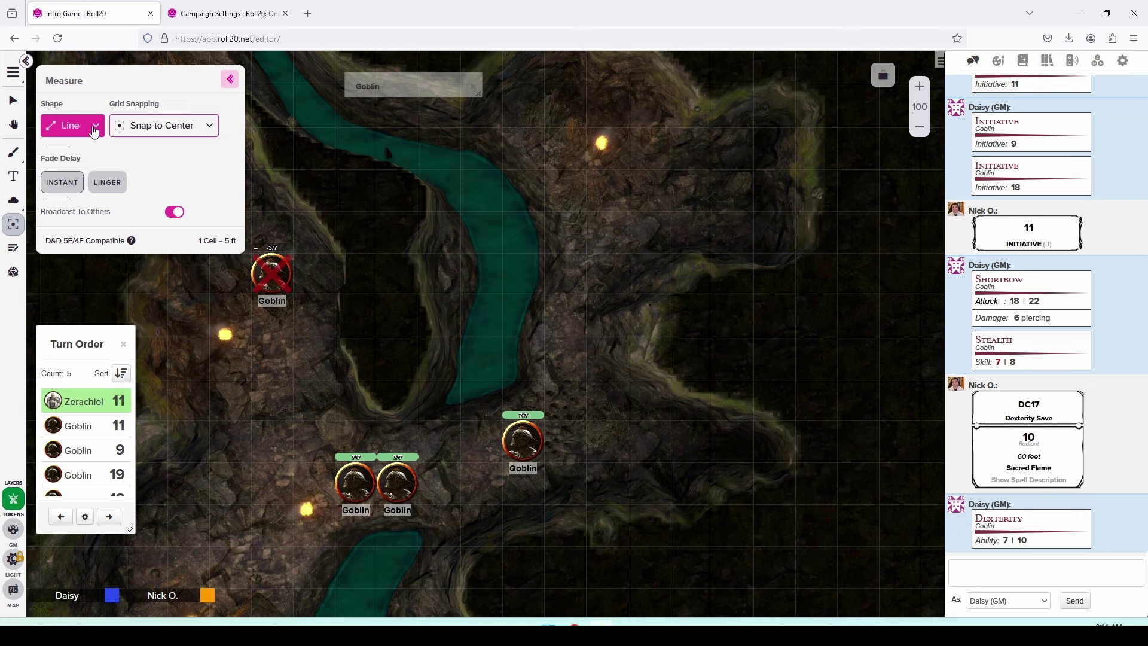
click(229, 79)
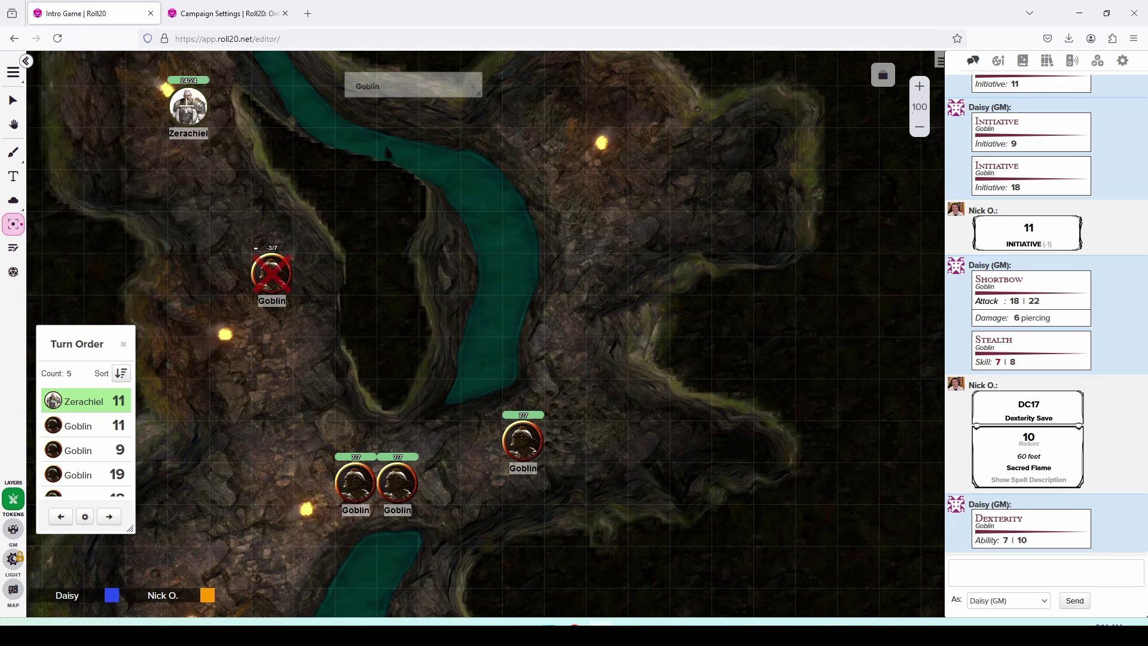
drag(188, 106, 326, 480)
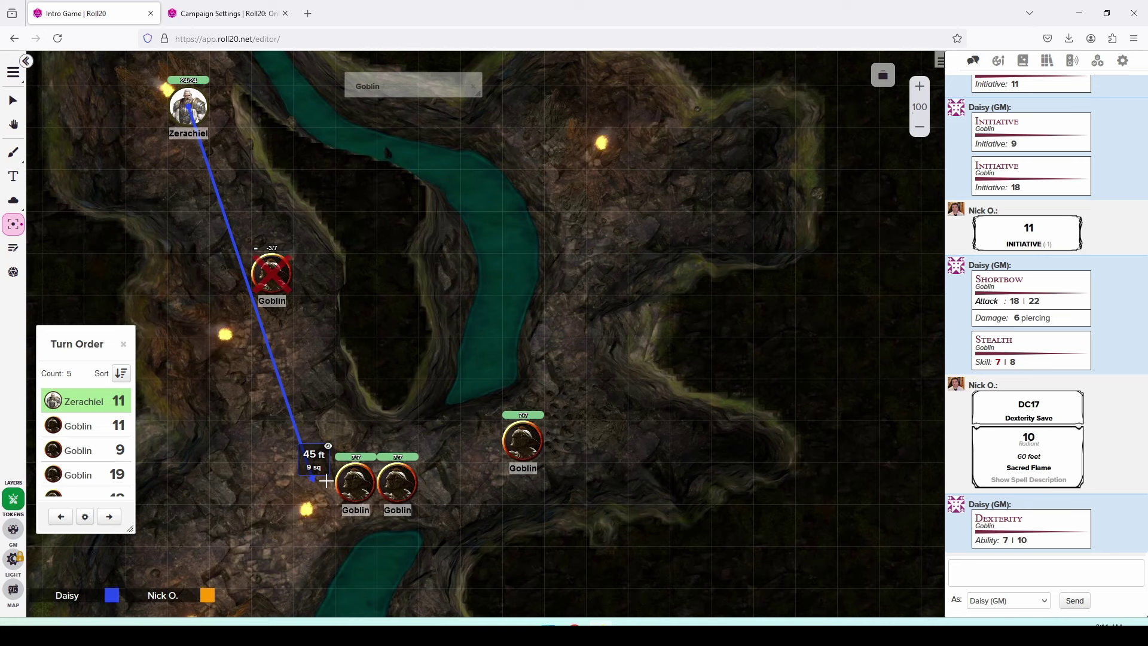
drag(326, 480, 326, 480)
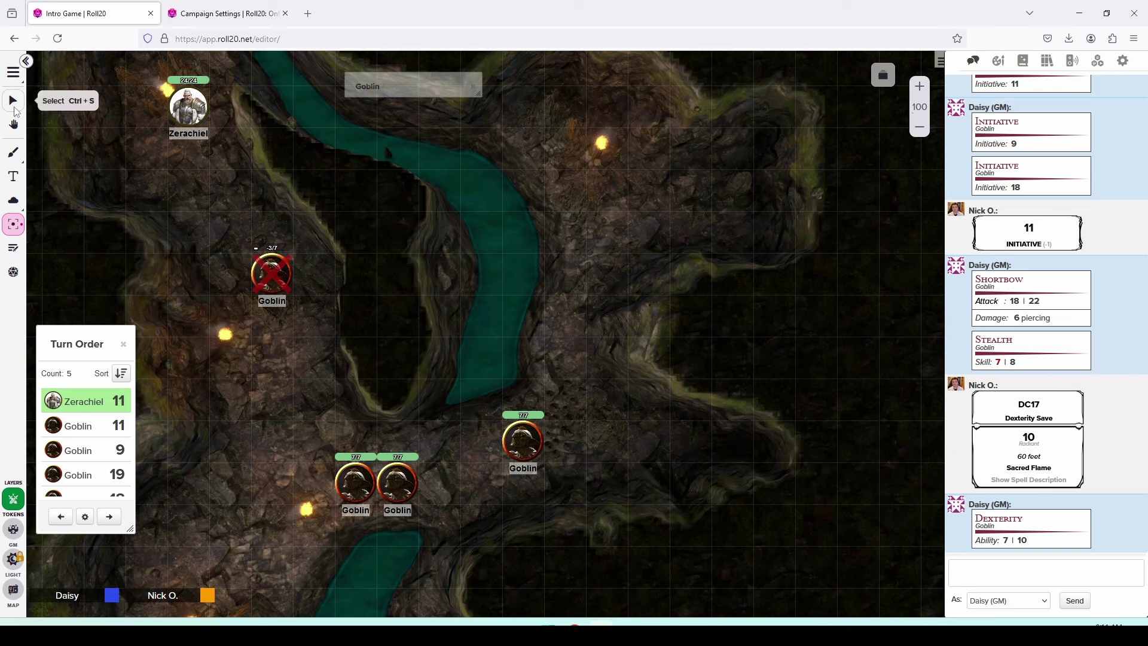
Step: Drag the blue morningstar from Recent Uploads onto the map beside the goblin pair
click(15, 109)
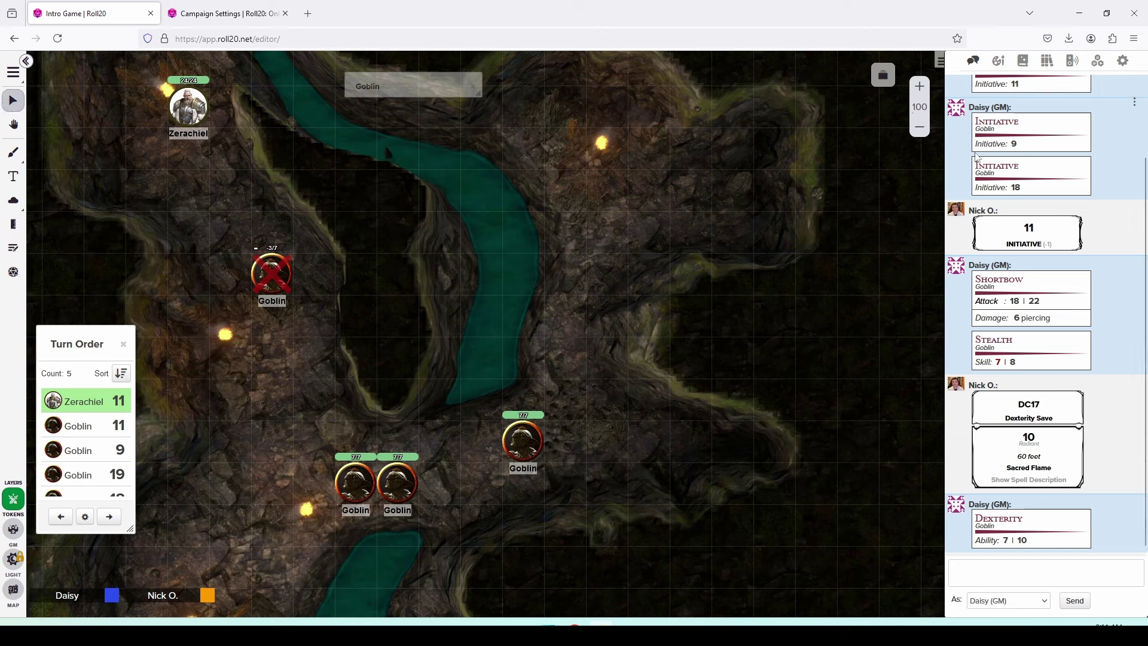
click(1022, 61)
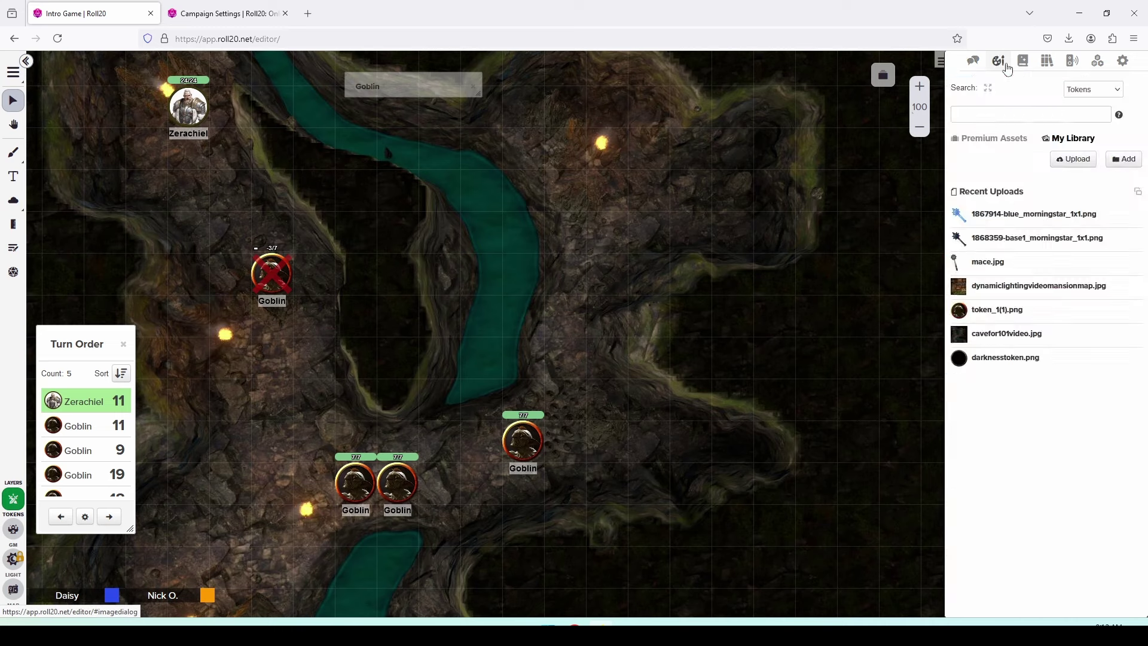
drag(958, 214, 318, 488)
click(425, 386)
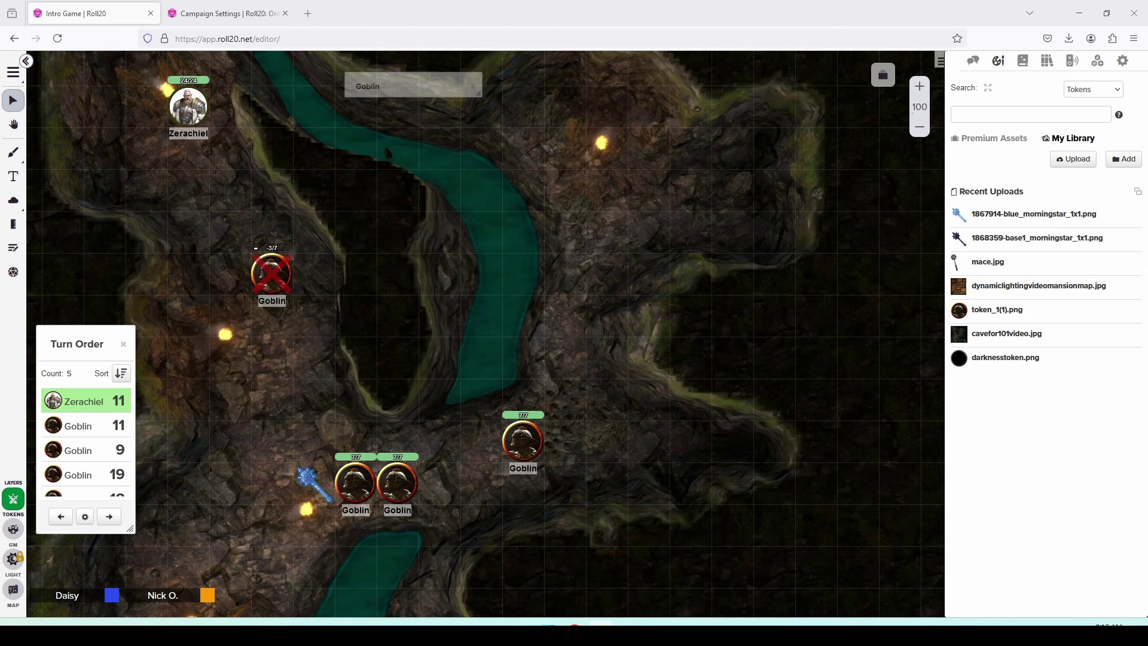
click(973, 60)
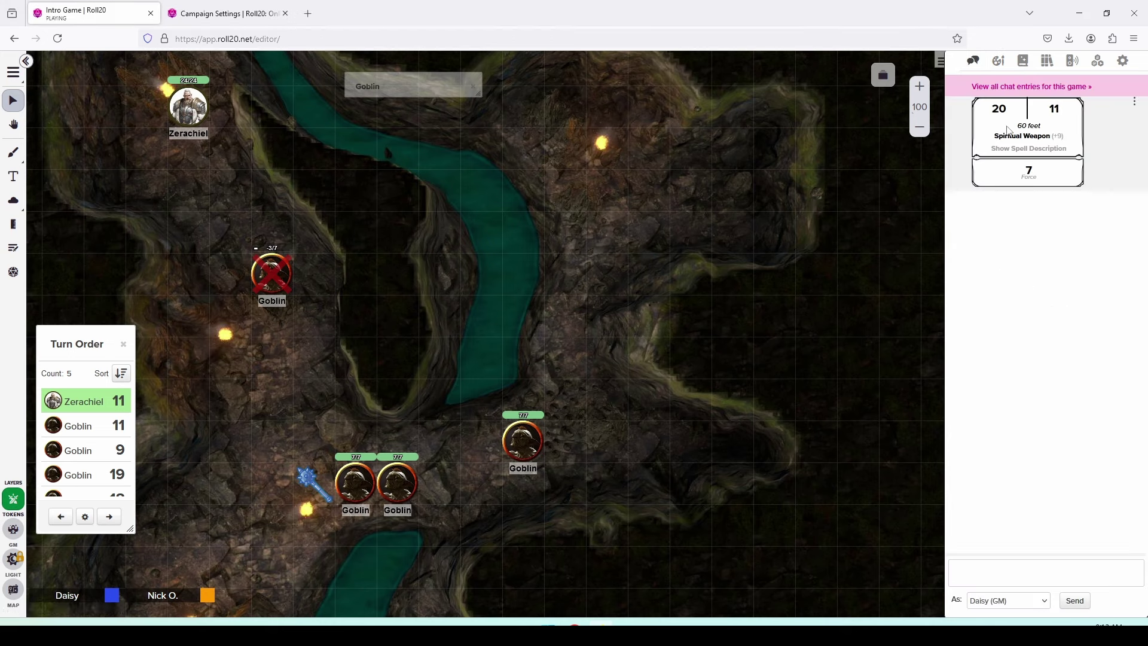
mouse_move(1002, 115)
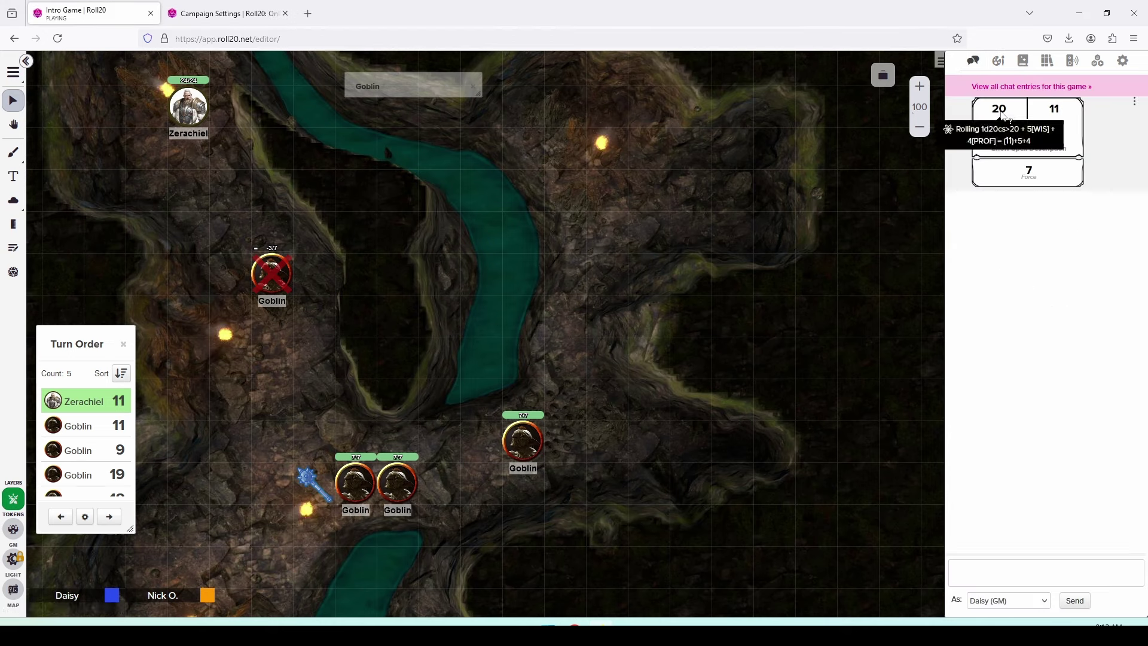
click(356, 469)
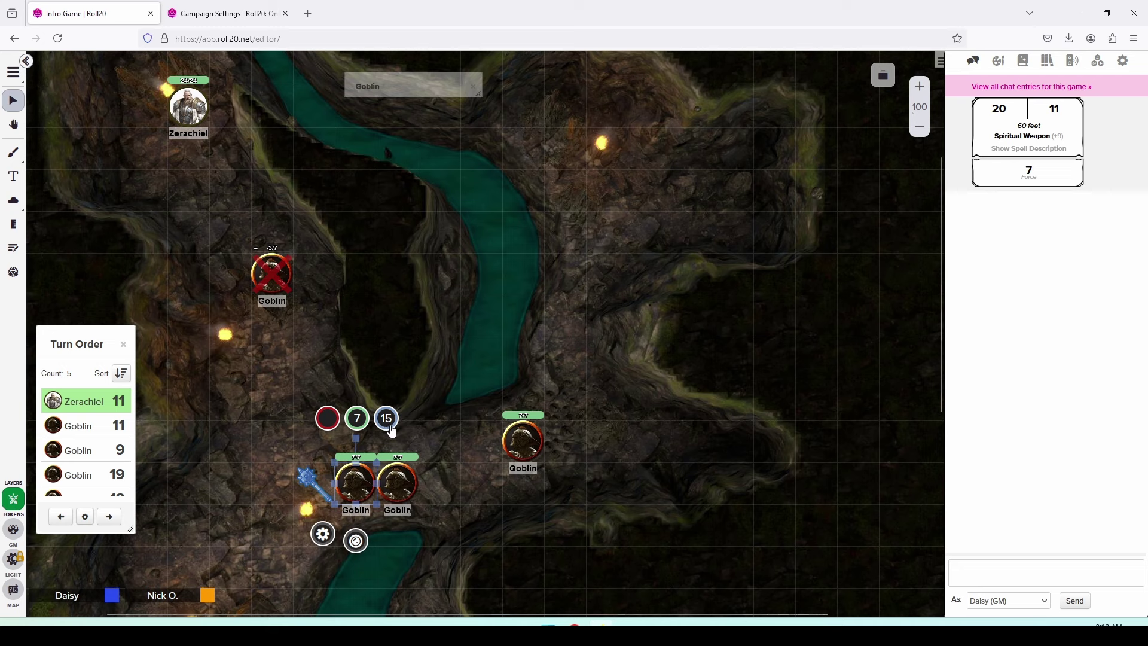
Step: Drop the left bottom goblin to 0 of 7 hit points and mark it dead with the red X
click(363, 429)
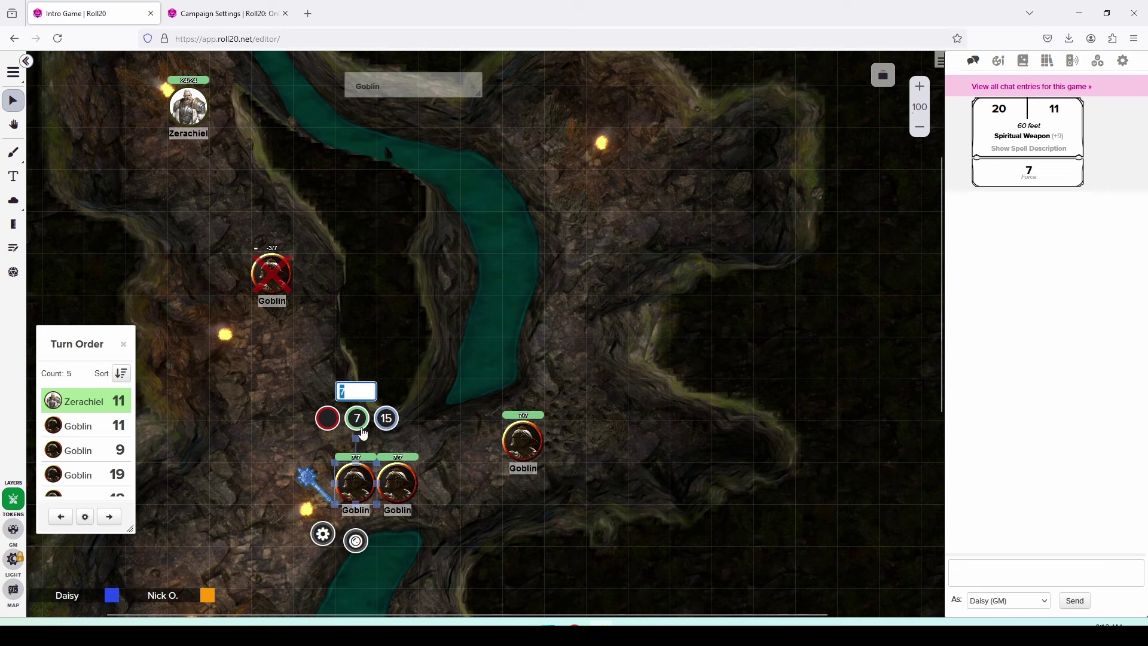
text(-)
key(Return)
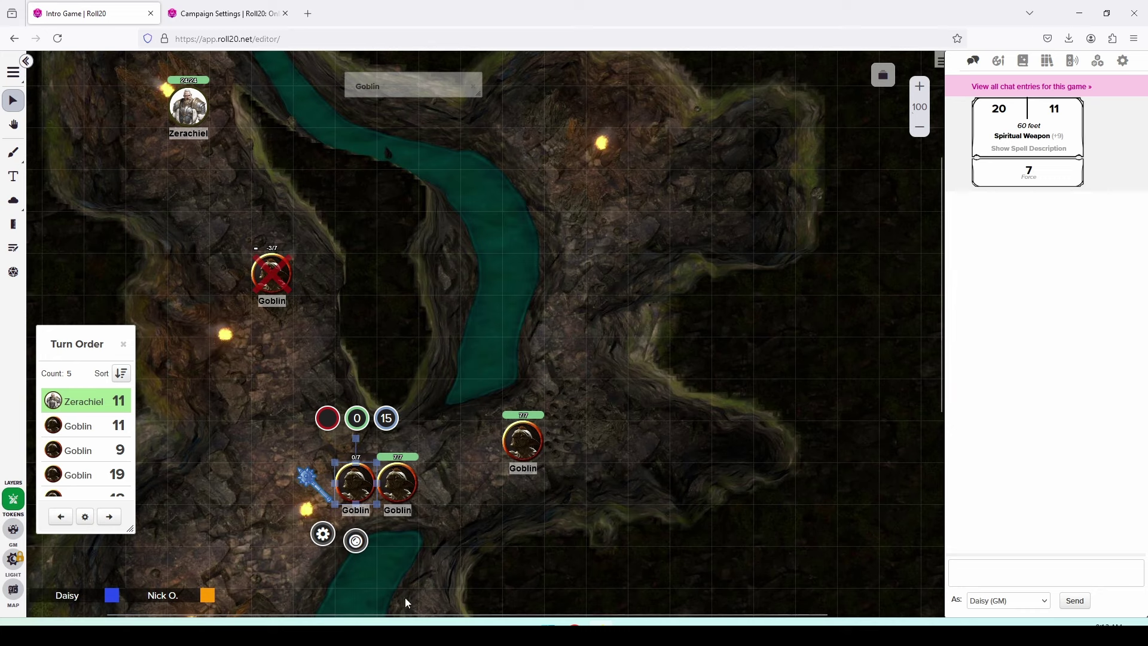
click(356, 541)
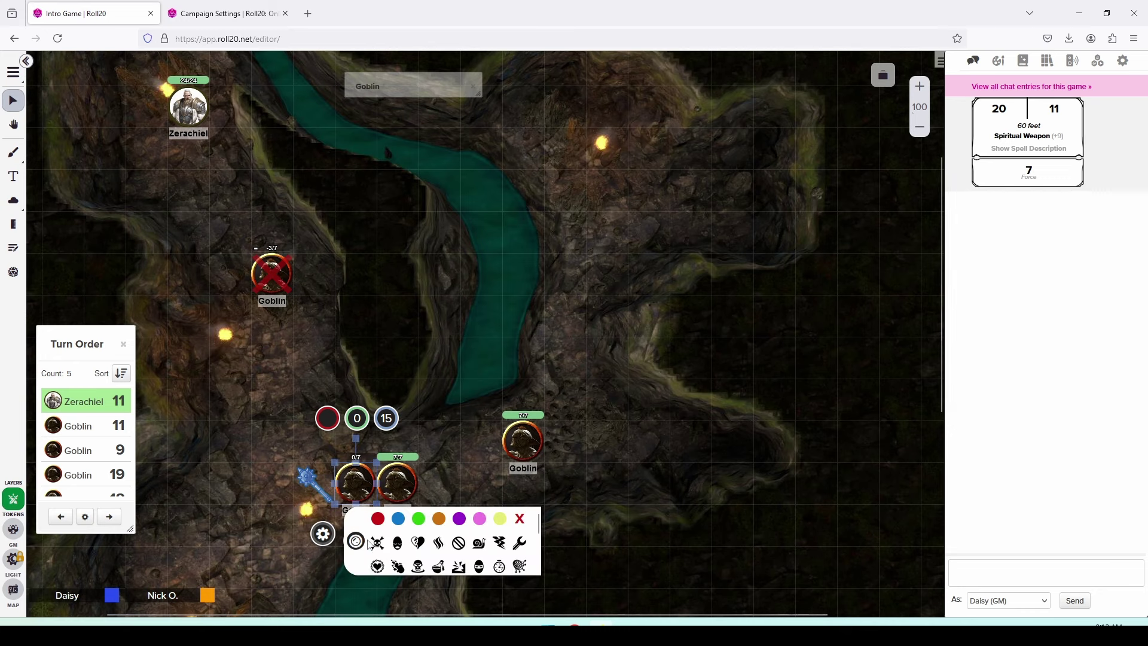
click(520, 519)
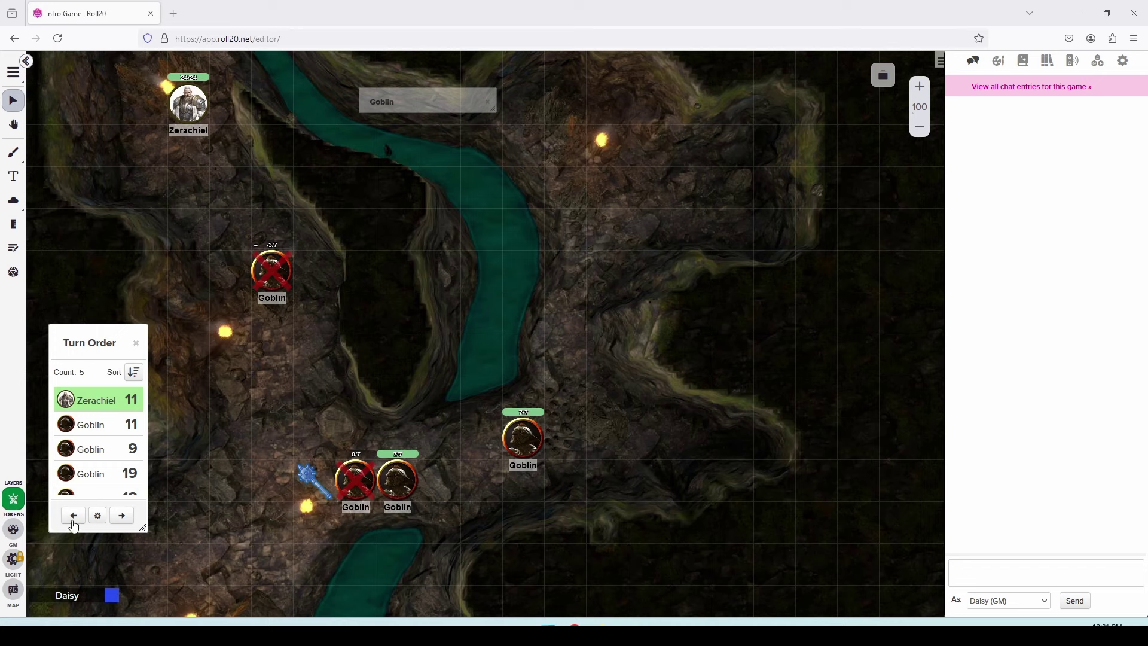
Step: Add a custom Turn Order item 'Spiritual Weapon' with round calculation -1
click(98, 516)
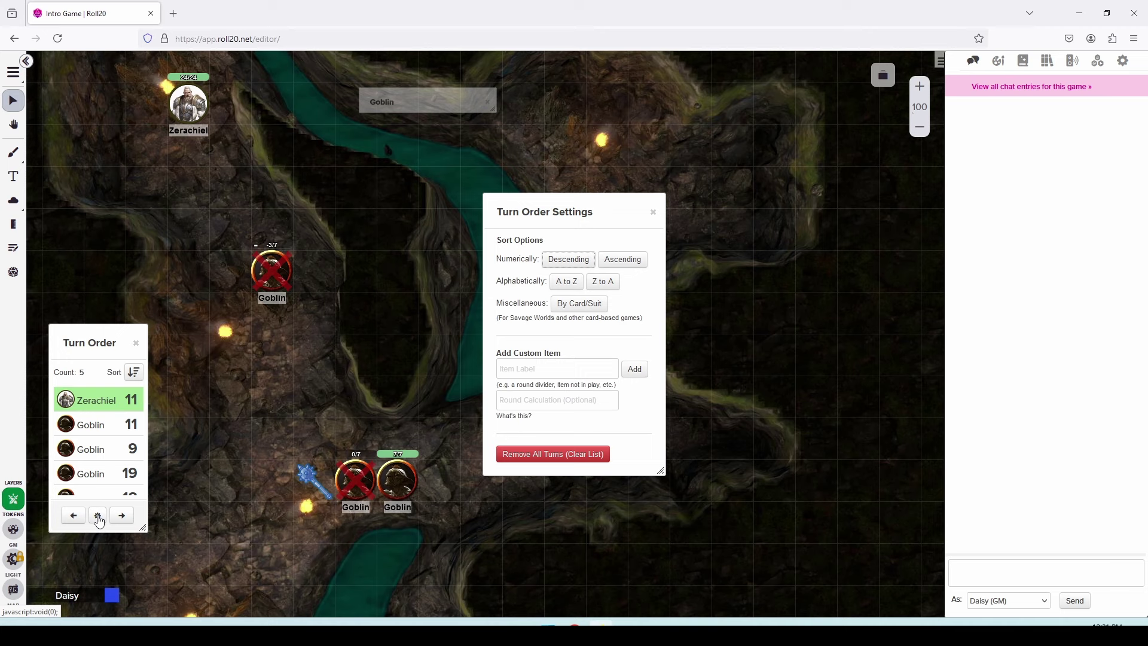
click(524, 367)
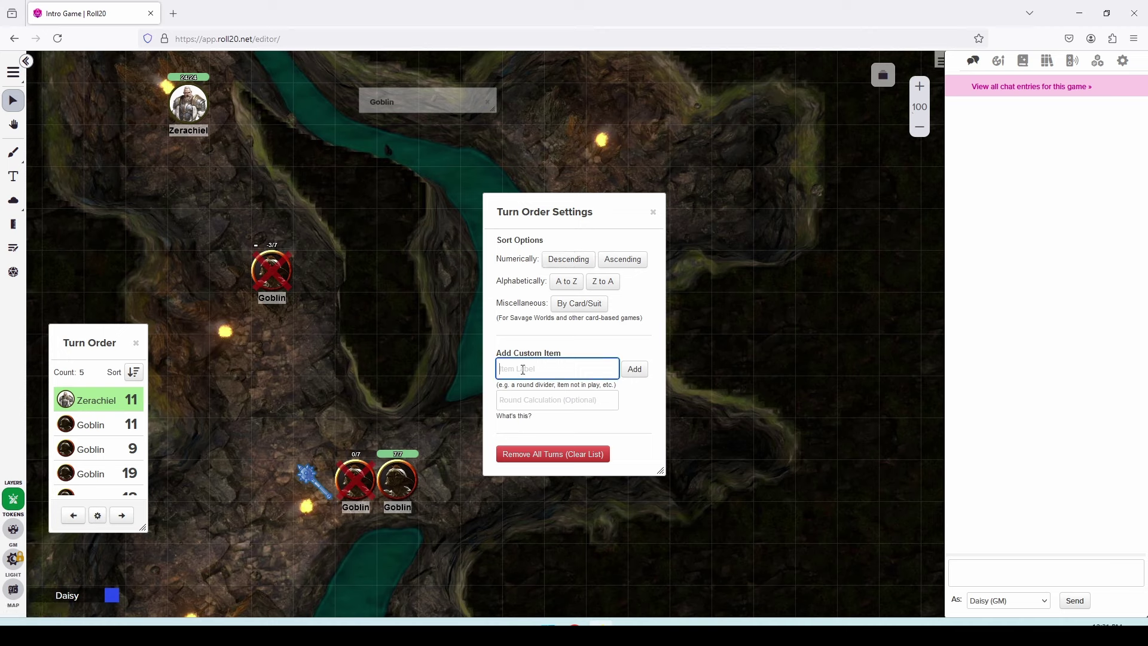
text(Spiritual )
text(Weapon)
key(Tab)
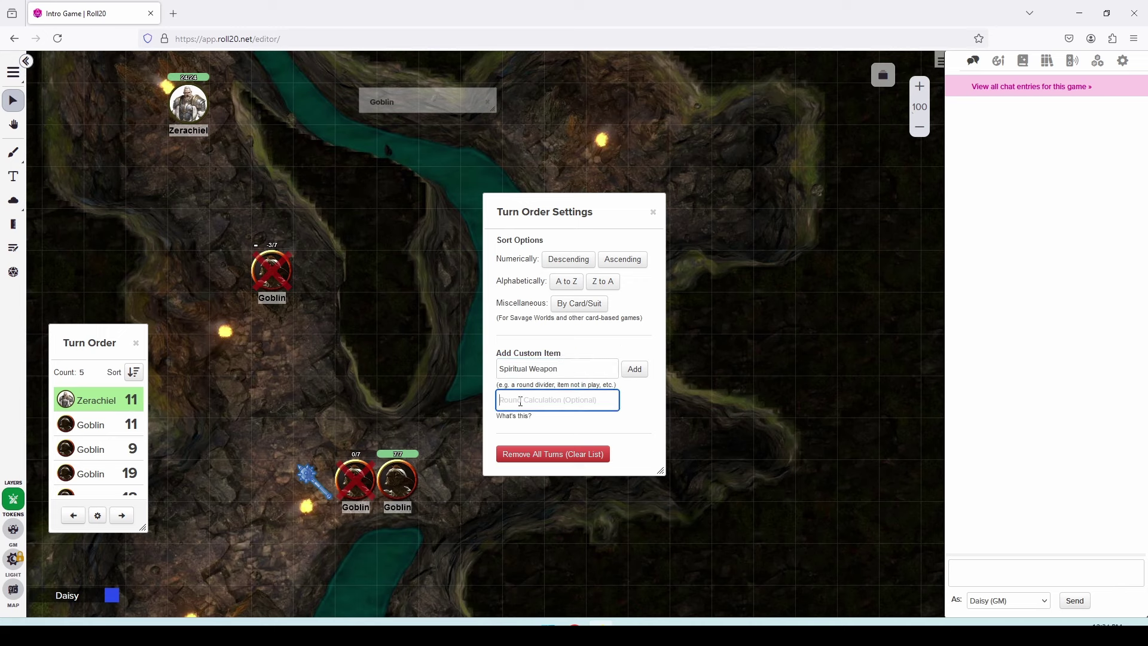
text(-1)
click(634, 370)
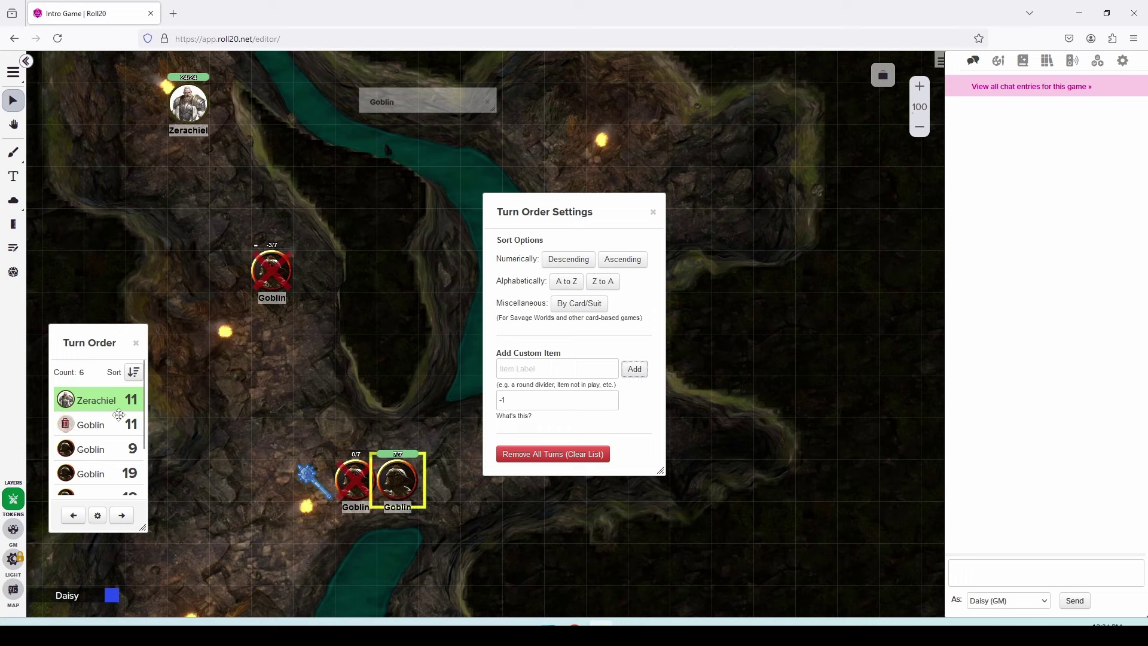
Step: Set Spiritual Weapon's value to 10 and move it directly under Zerachiel
scroll(119, 415, down, 2)
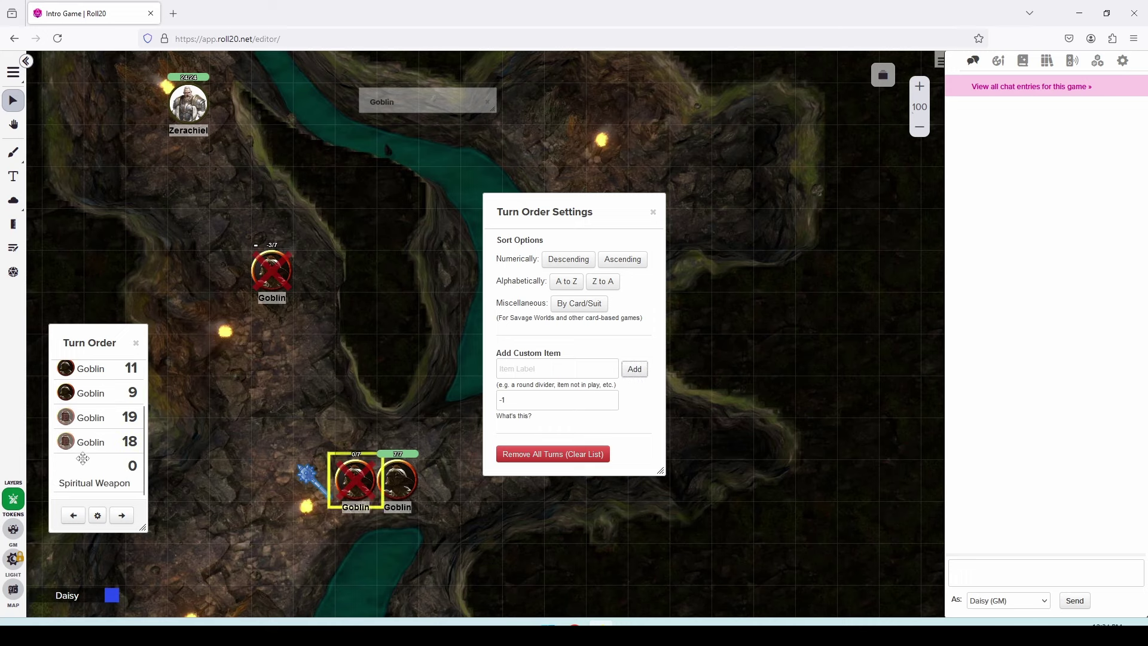
click(133, 467)
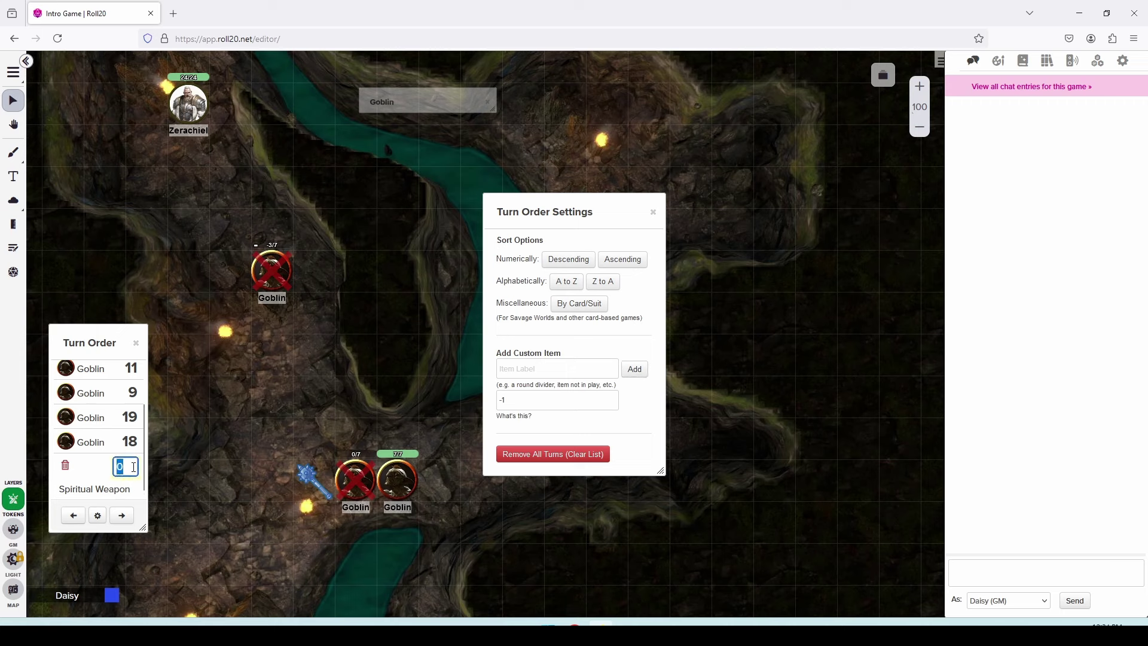
text(10)
key(Return)
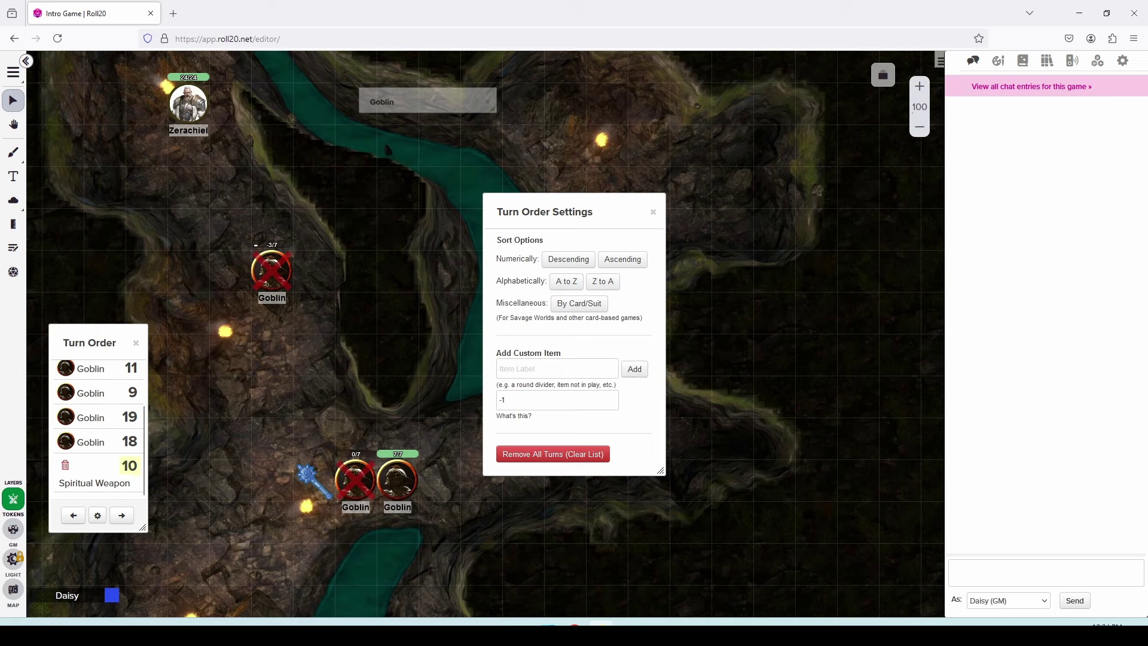
drag(100, 470, 115, 408)
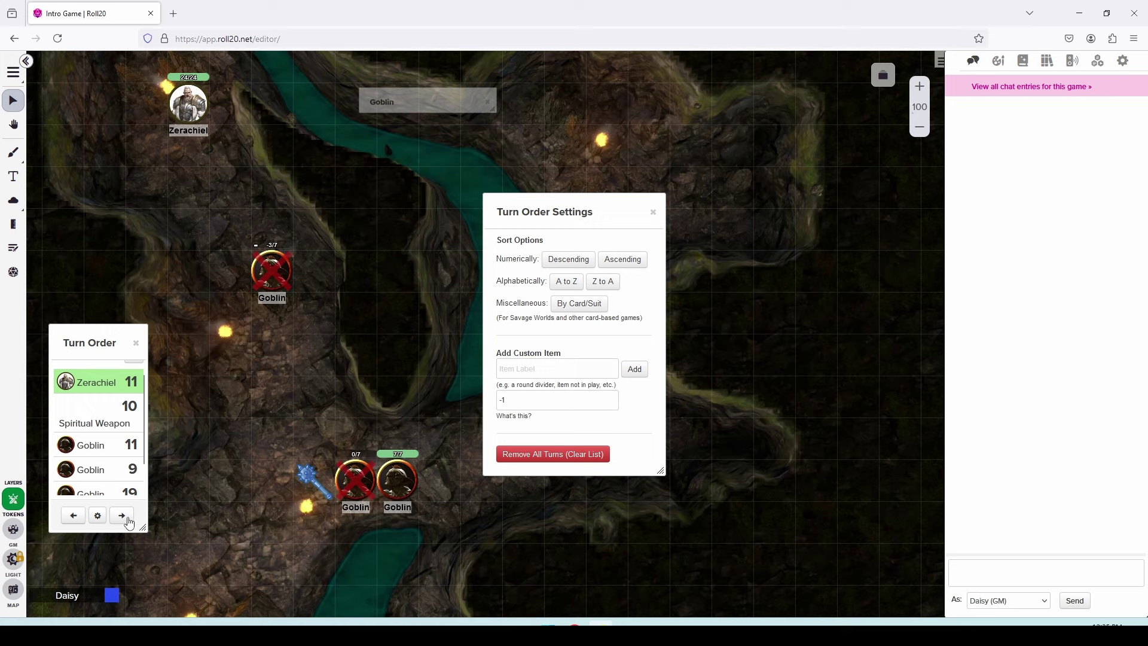
Step: Advance the Turn Order from Spiritual Weapon through the goblins' turns back to Zerachiel
click(654, 212)
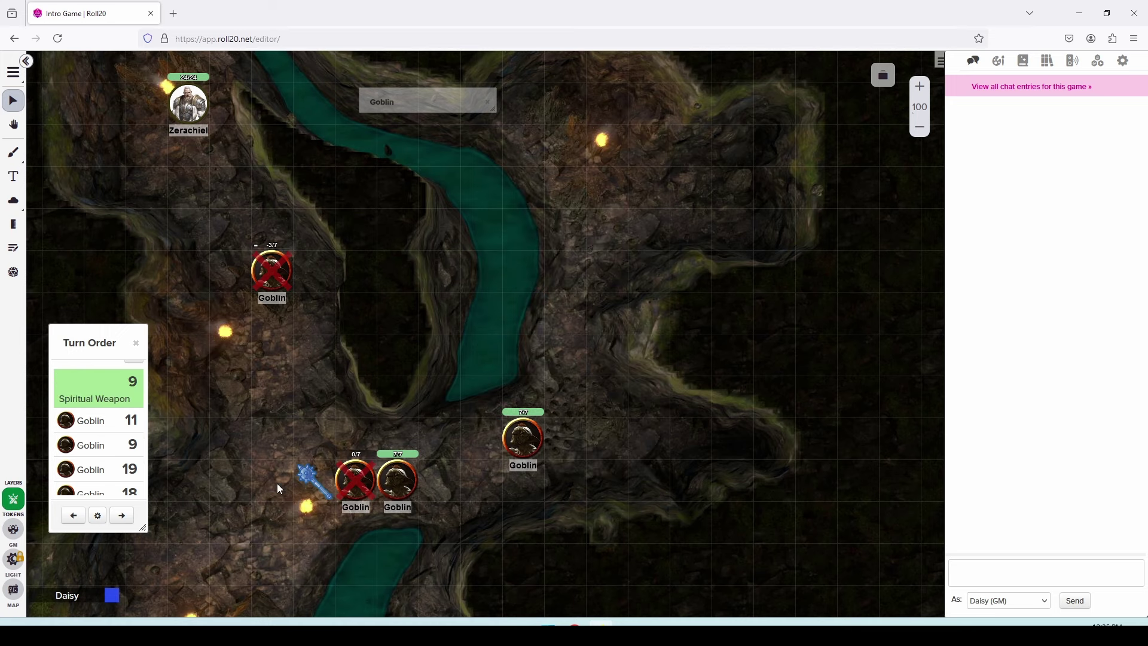
mouse_move(140, 398)
click(122, 517)
click(122, 516)
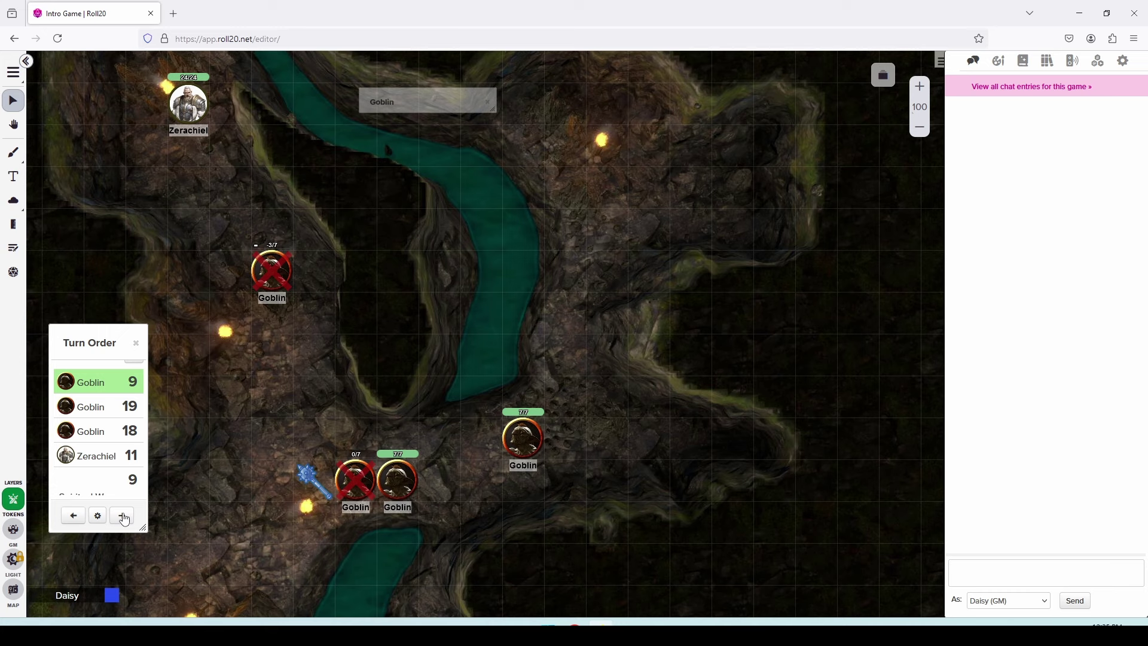
click(122, 516)
click(123, 517)
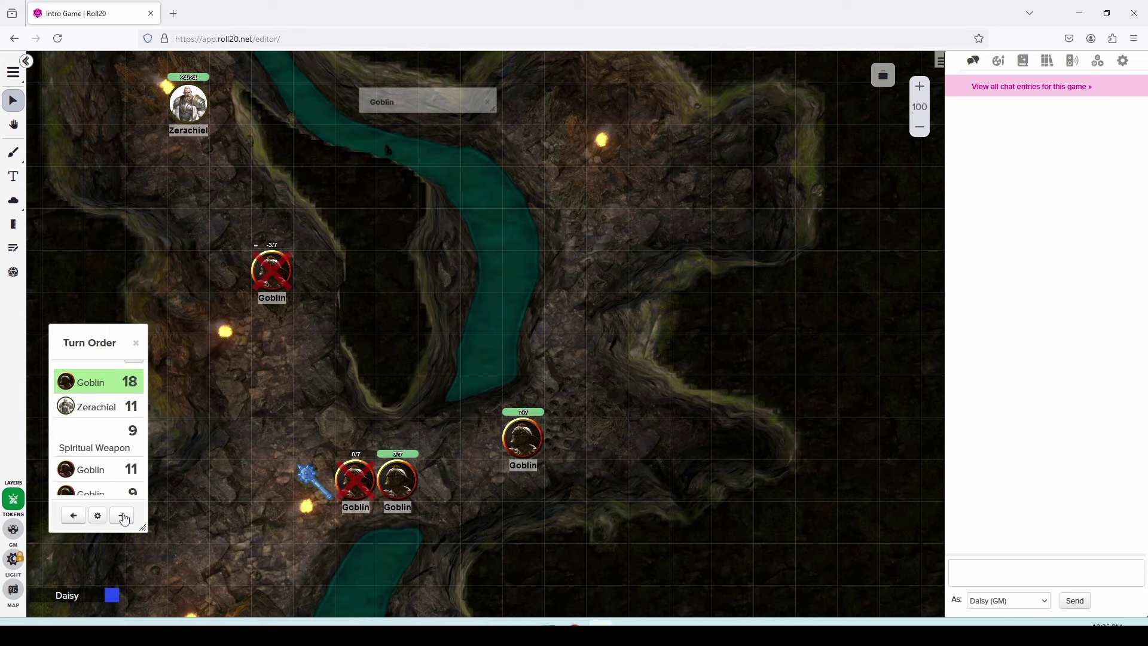
click(122, 516)
Step: Cycle another round past Spiritual Weapon until Zerachiel tops the order at 11, with the countdown at 8
click(123, 516)
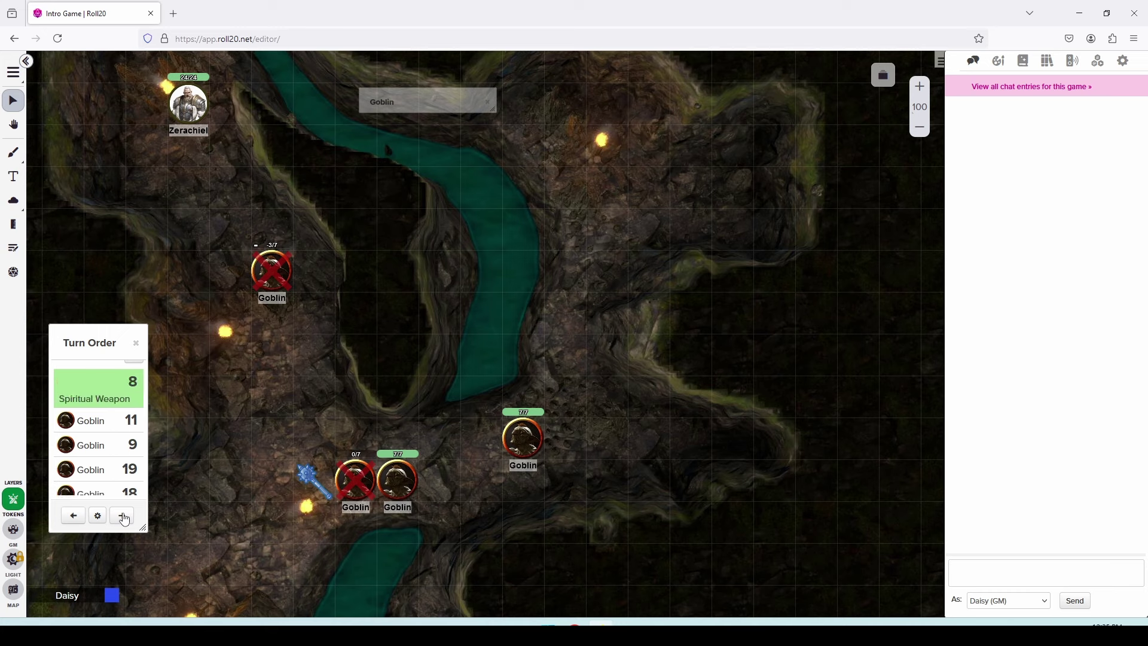
click(122, 517)
click(123, 517)
click(123, 517)
click(123, 517)
click(123, 517)
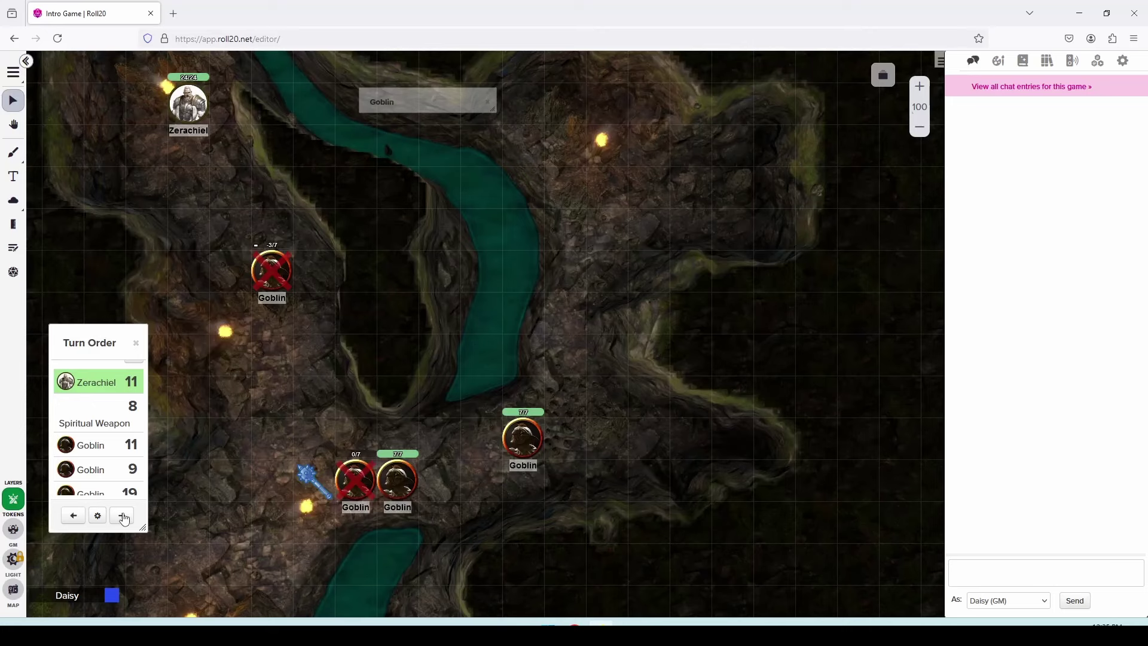
Step: Advance past Zerachiel and Spiritual Weapon, then delete dead Goblin 19 and Goblin 18 from the Turn Order
click(123, 516)
click(122, 517)
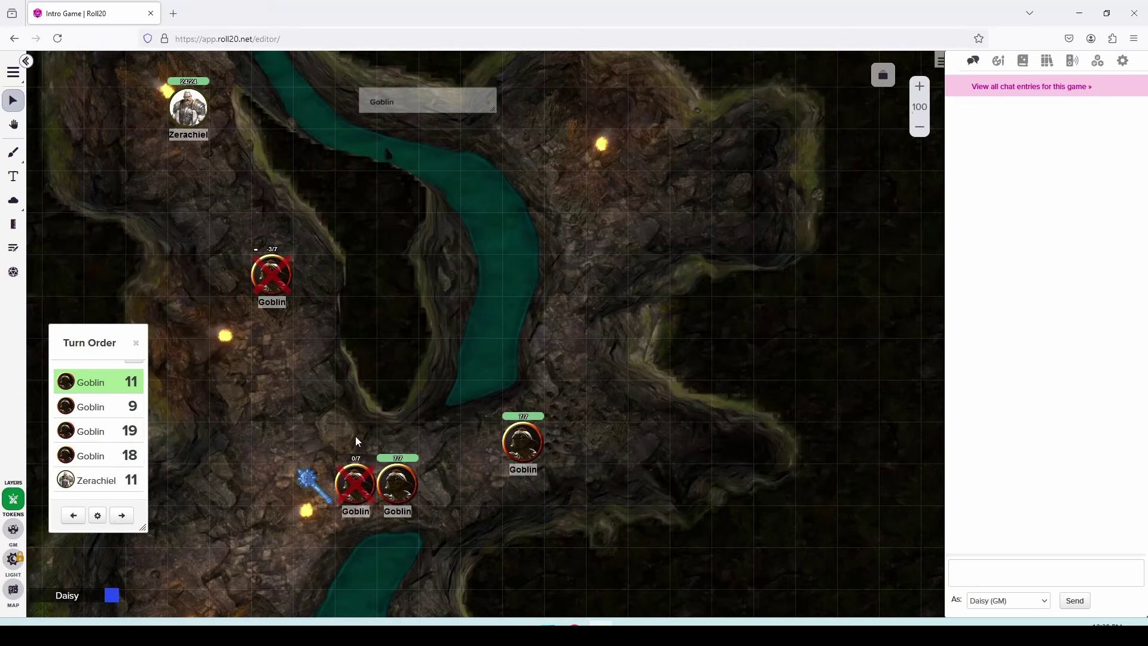
mouse_move(84, 375)
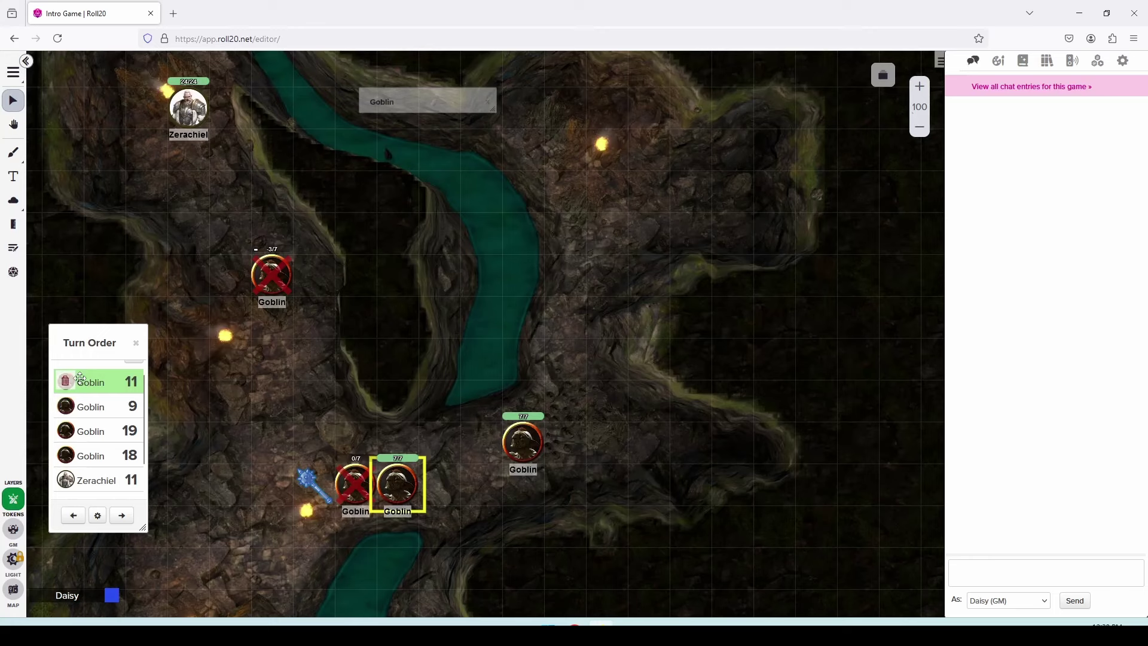
mouse_move(85, 430)
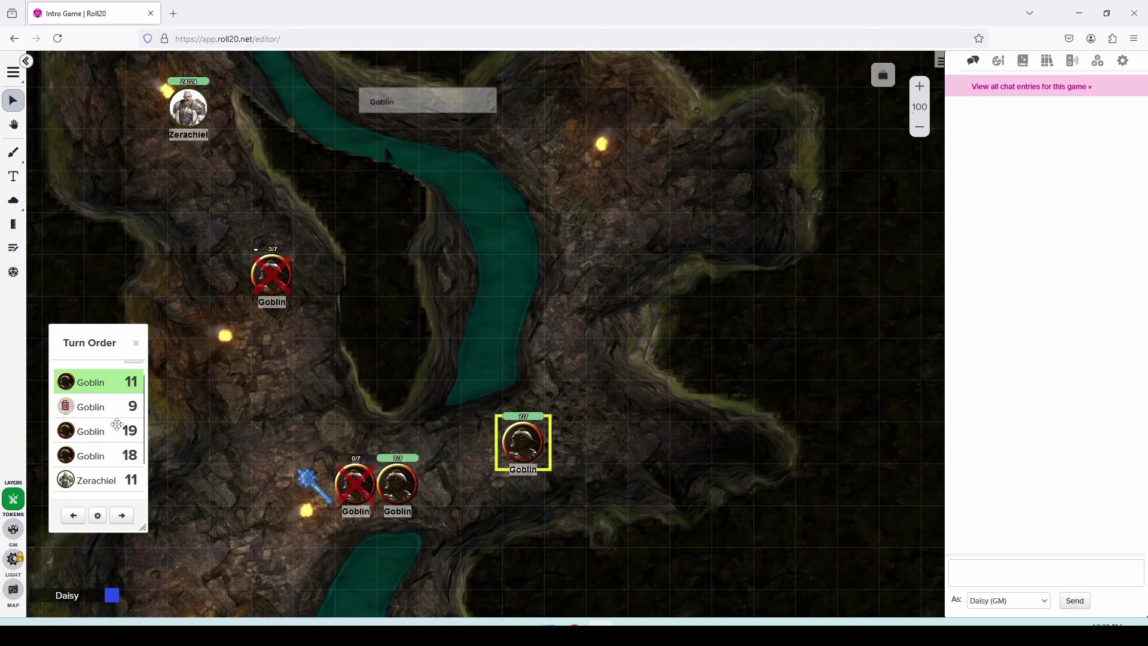
click(66, 438)
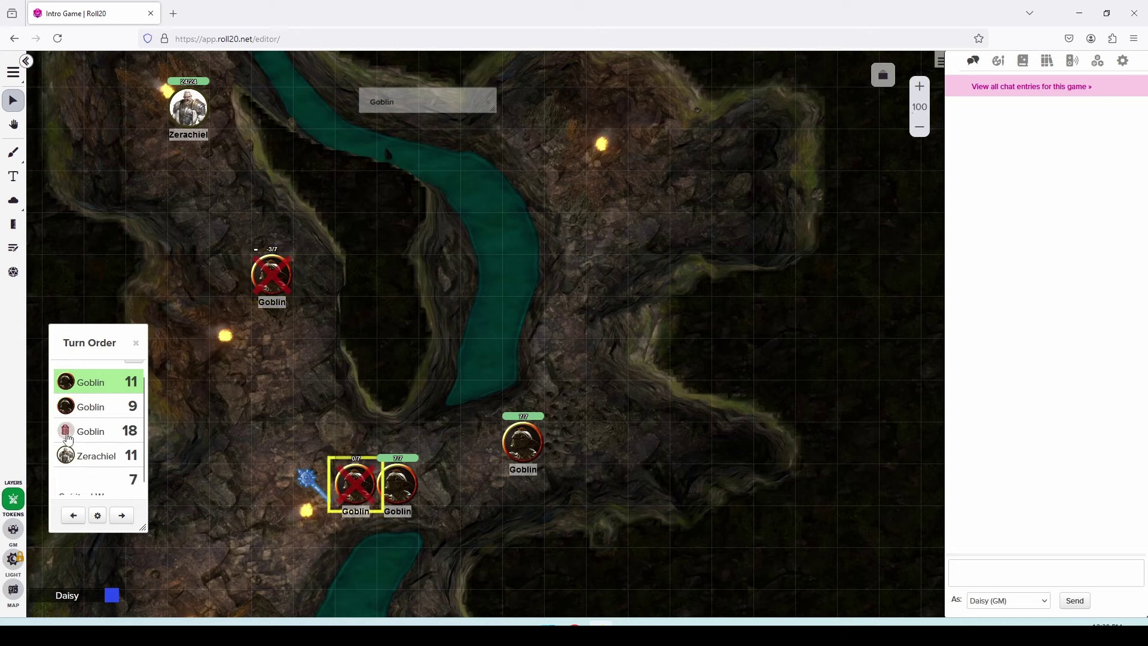
click(66, 433)
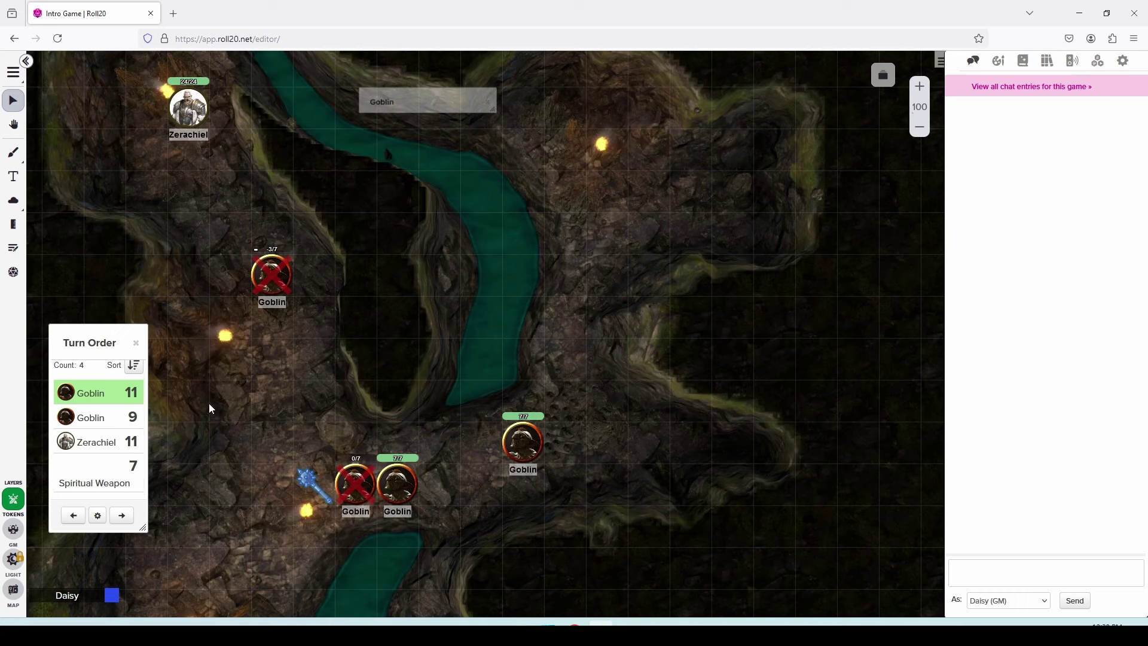
Step: Clear every entry from the Turn Order, then close its settings and the tracker panel
click(100, 516)
click(572, 459)
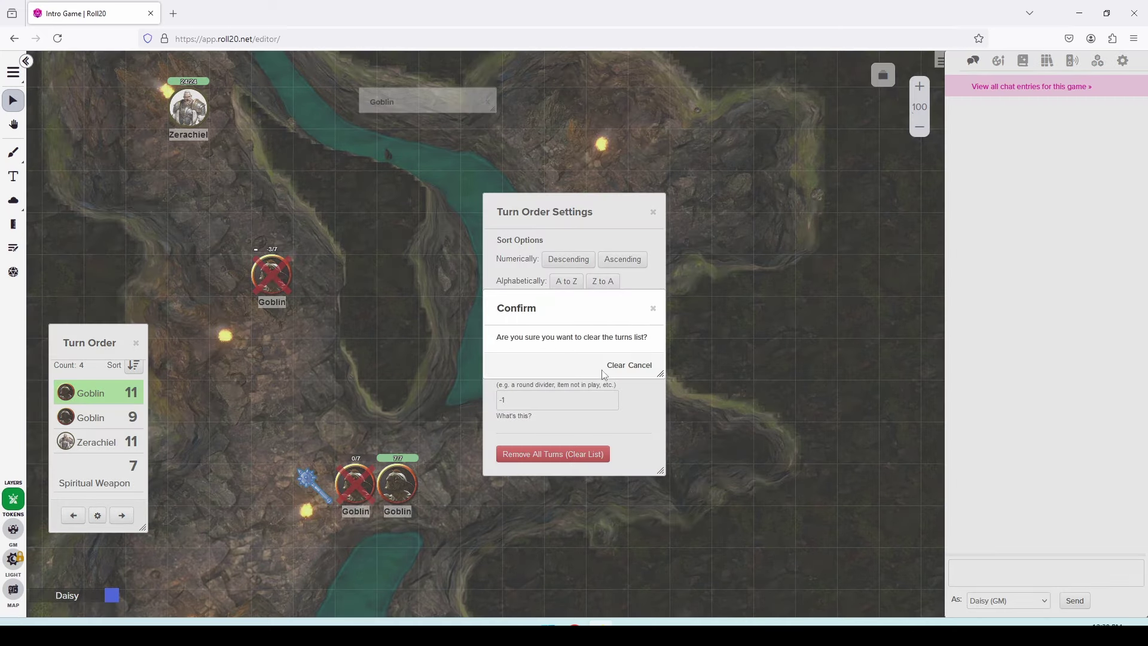
click(616, 365)
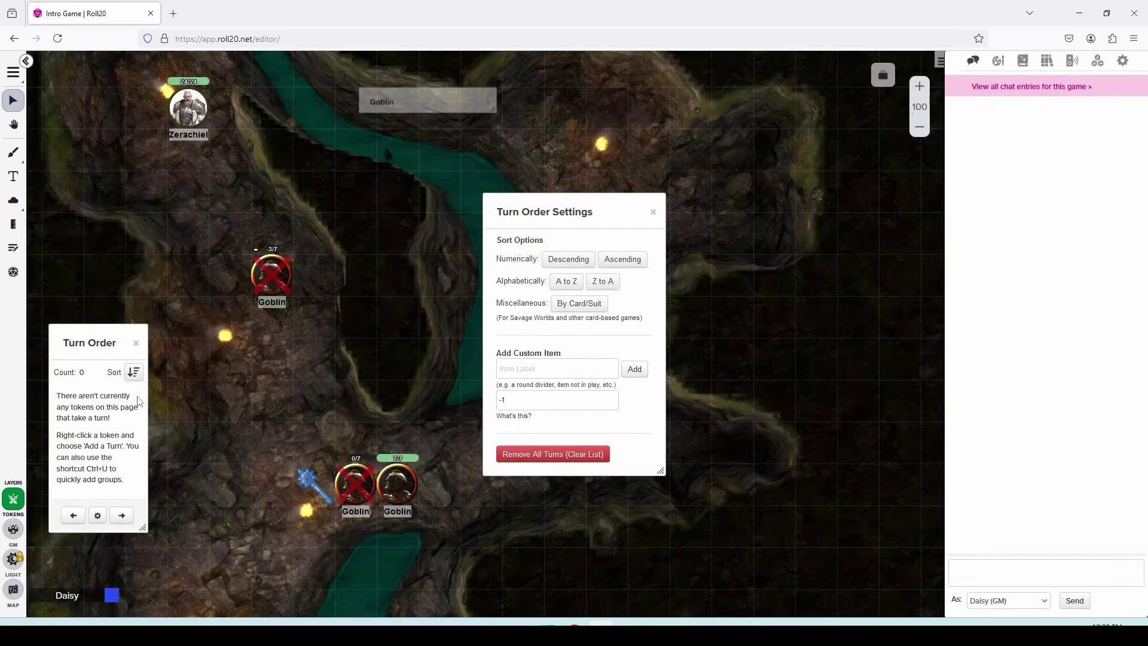
click(652, 213)
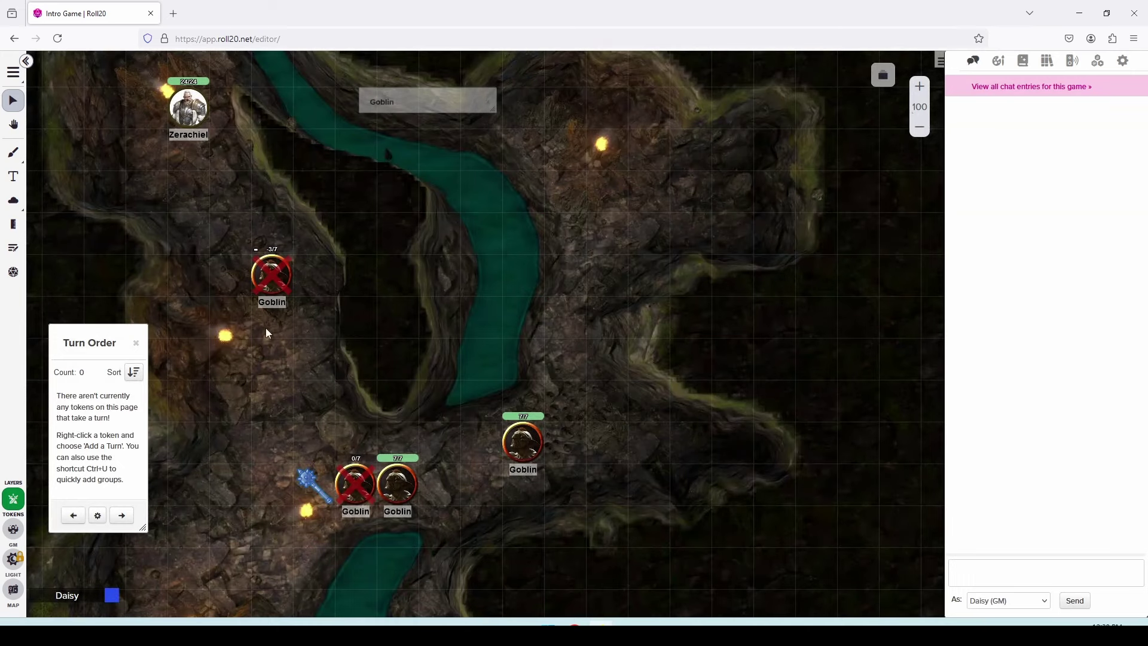
click(136, 342)
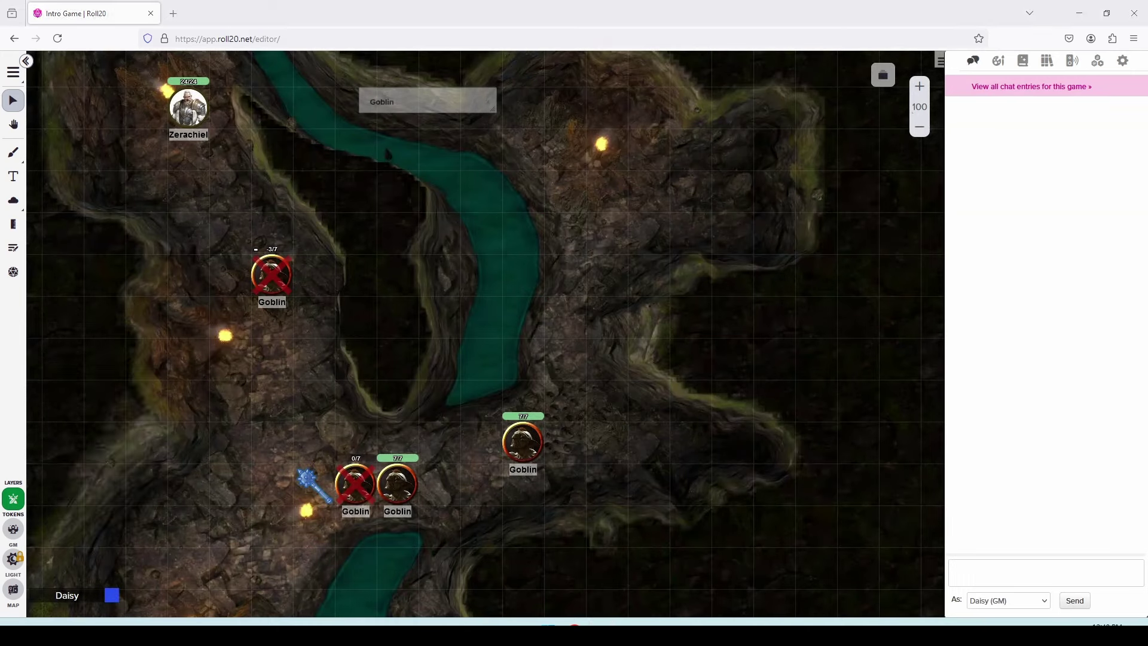